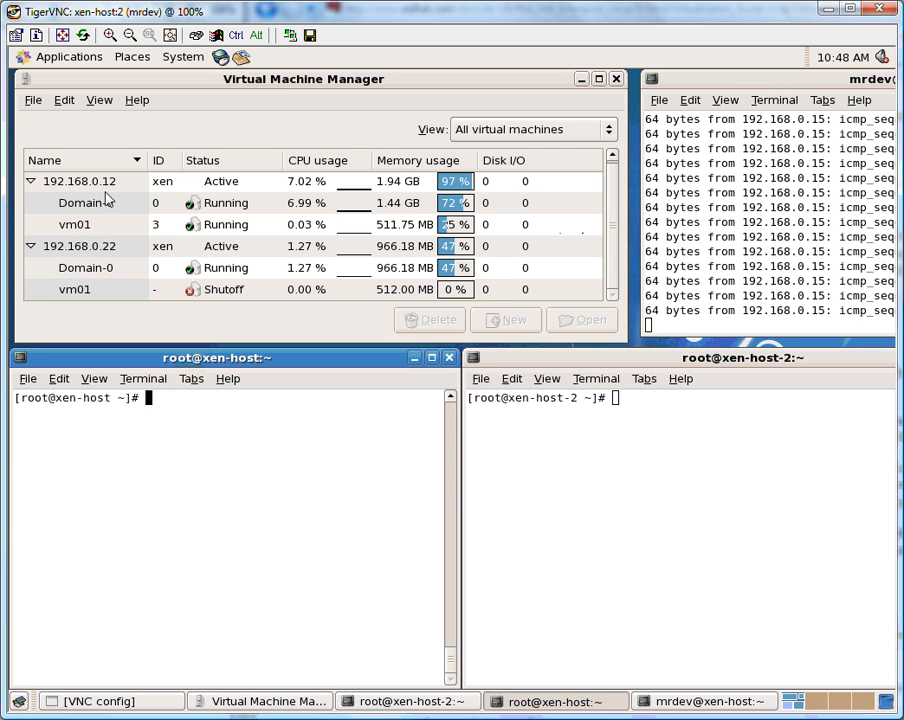
# - Disconnect both Xen host connections, 192.168.0.12 and 192.168.0.22, in Virtual Machine Manager
pyautogui.click(72, 233)
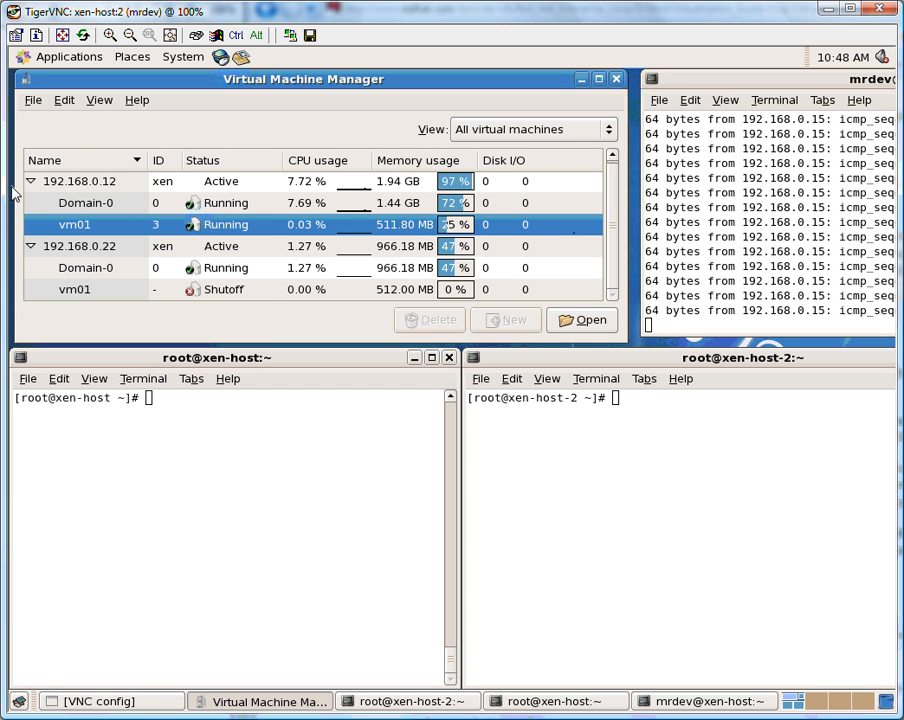
pyautogui.click(31, 182)
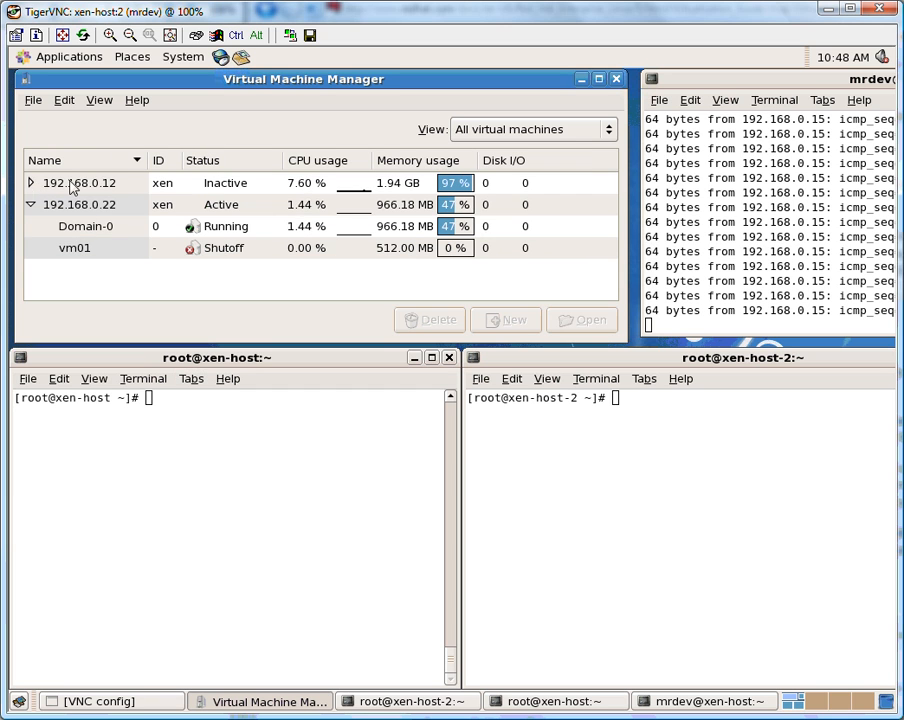
pyautogui.rightClick(69, 181)
pyautogui.click(112, 229)
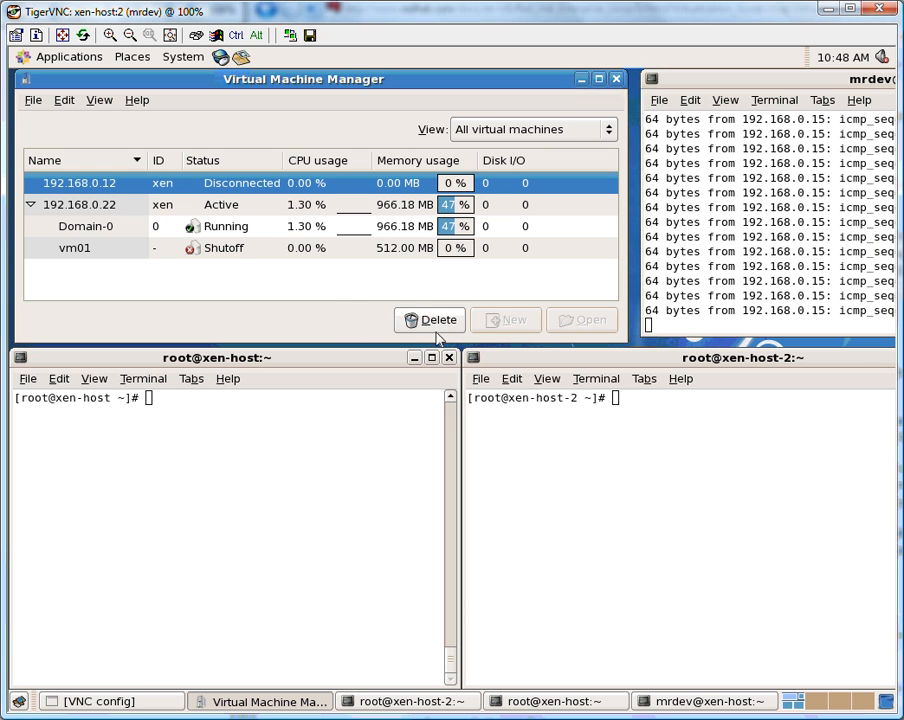
pyautogui.rightClick(44, 205)
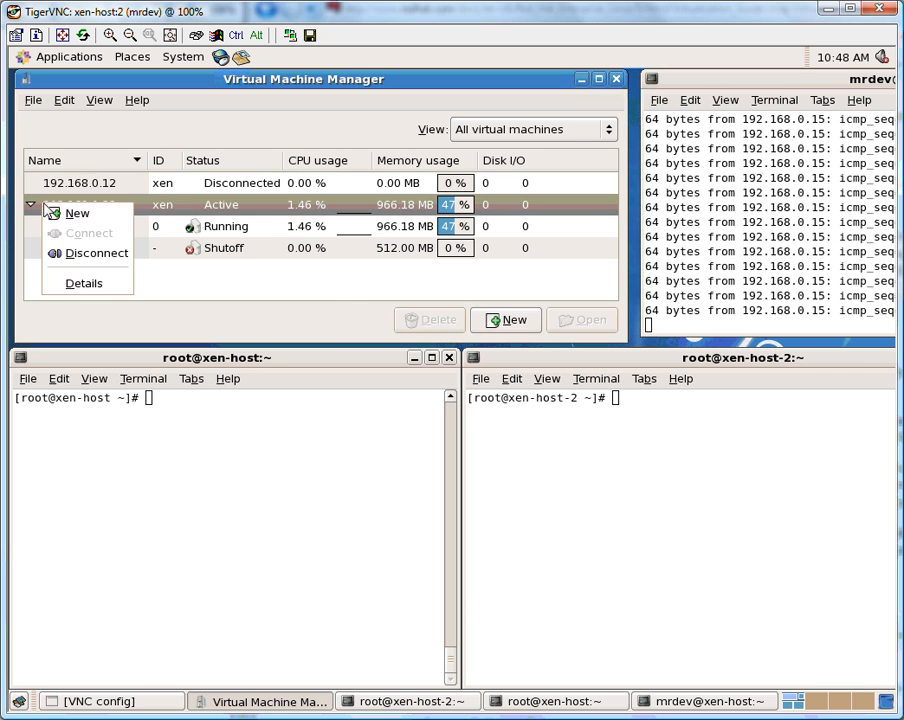
pyautogui.click(76, 253)
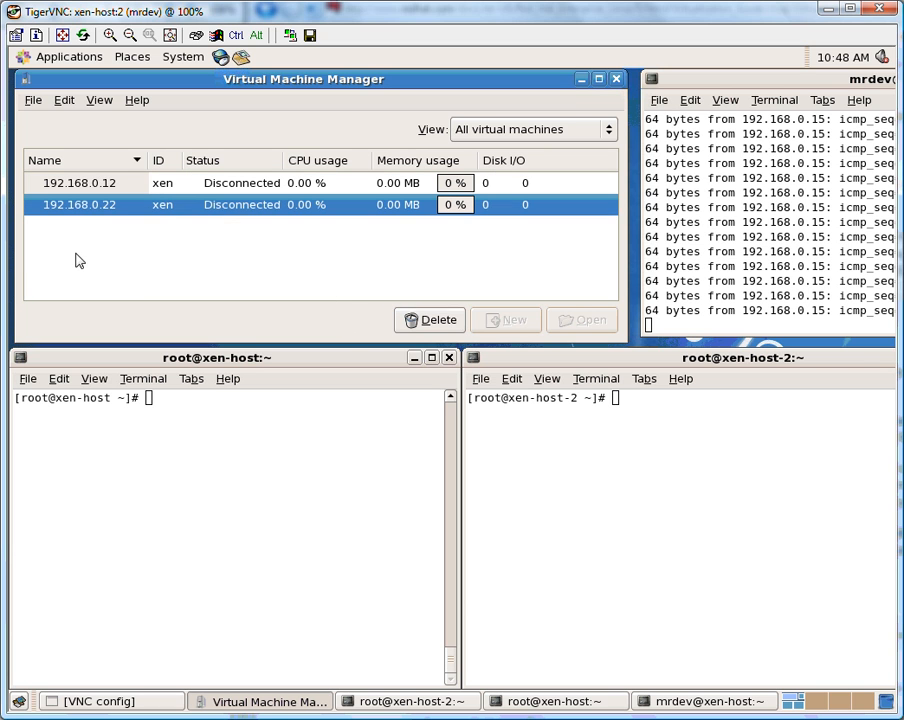
# - Permanently delete the disconnected 192.168.0.12 and 192.168.0.22 connections, confirming each deletion
pyautogui.click(112, 192)
pyautogui.click(413, 320)
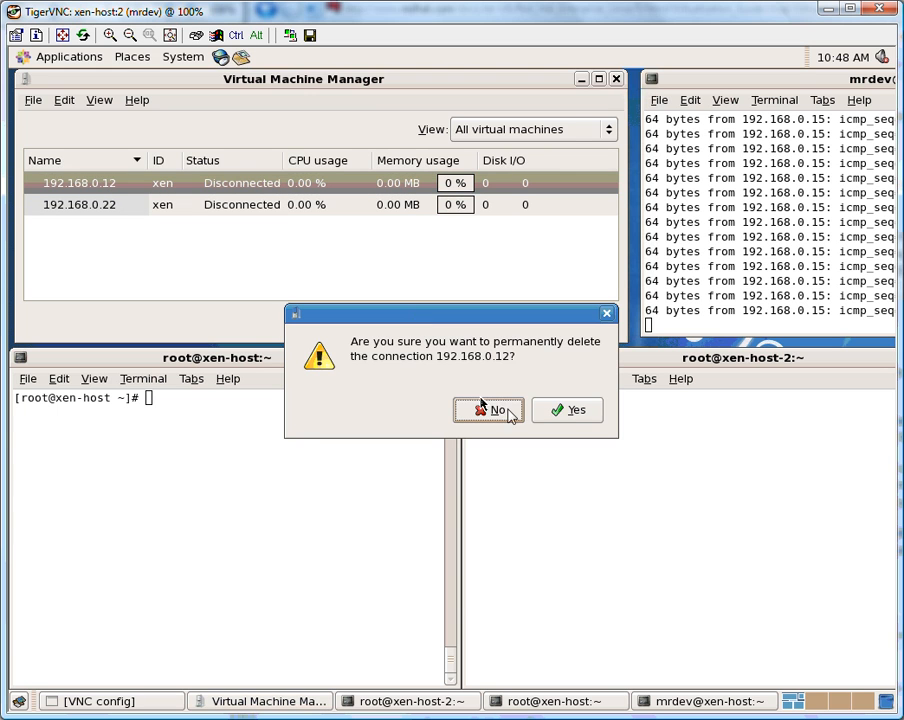
pyautogui.click(570, 411)
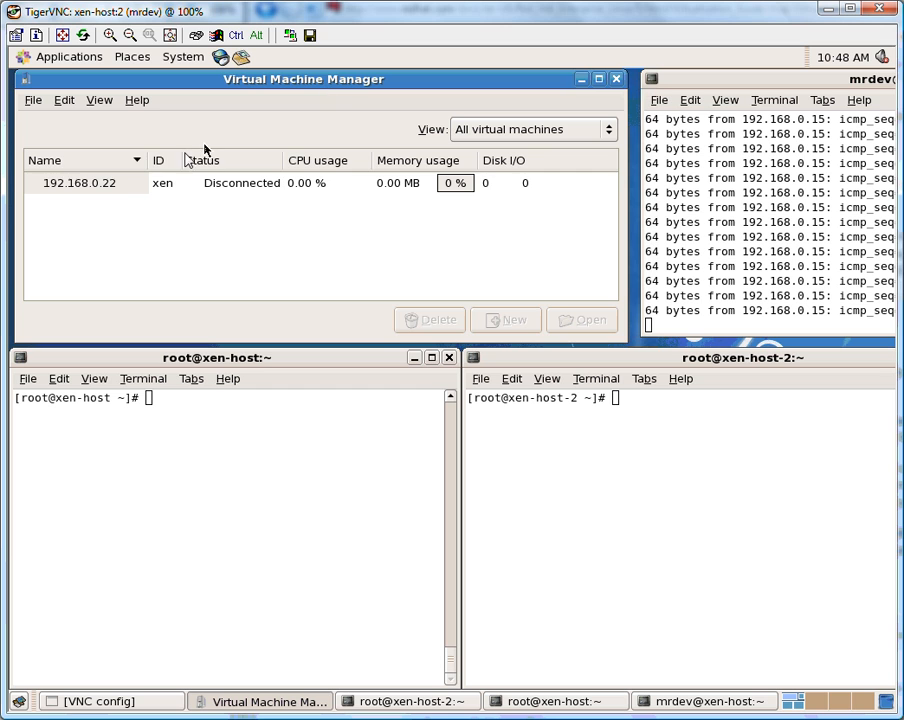
pyautogui.rightClick(112, 184)
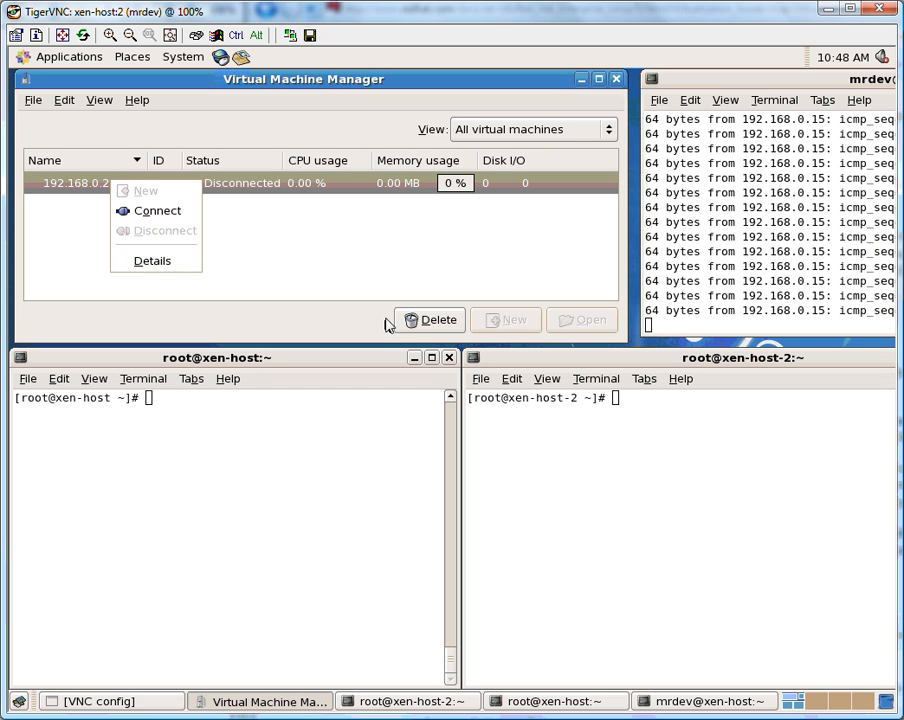
pyautogui.click(441, 332)
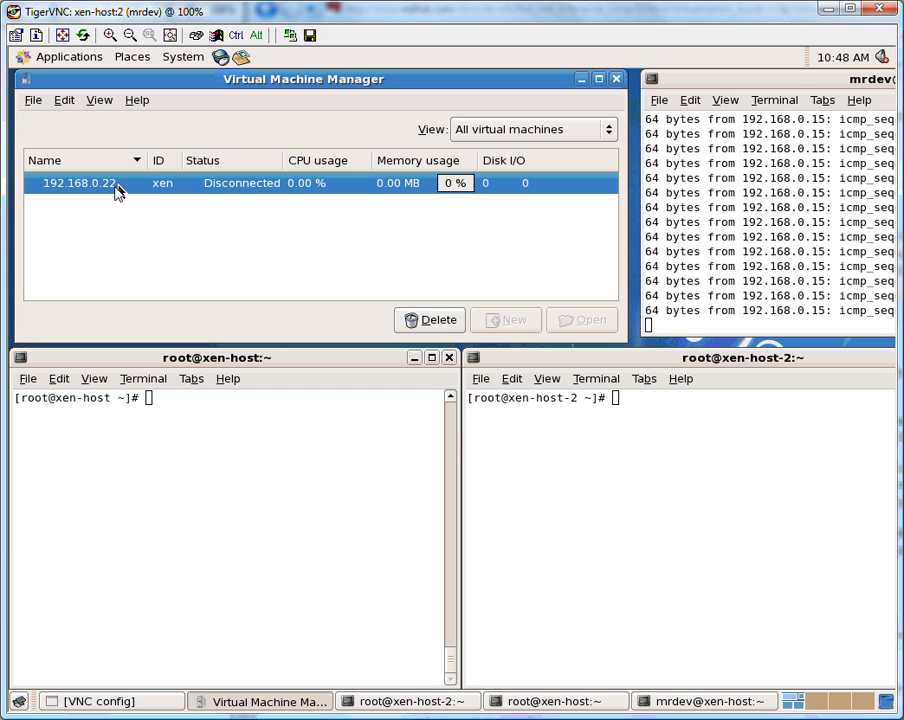
pyautogui.click(430, 322)
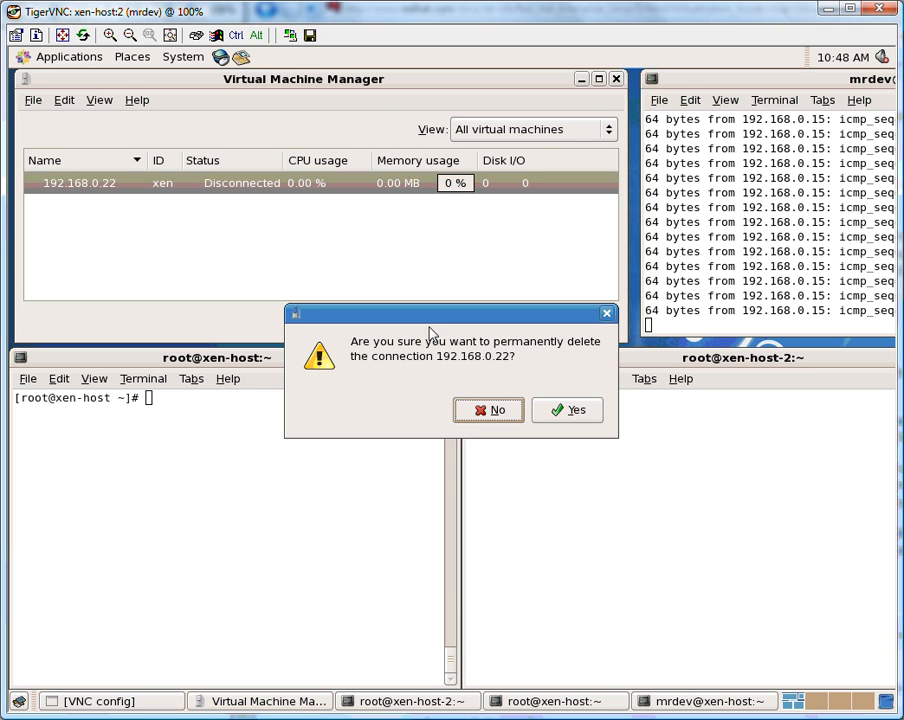
pyautogui.click(549, 415)
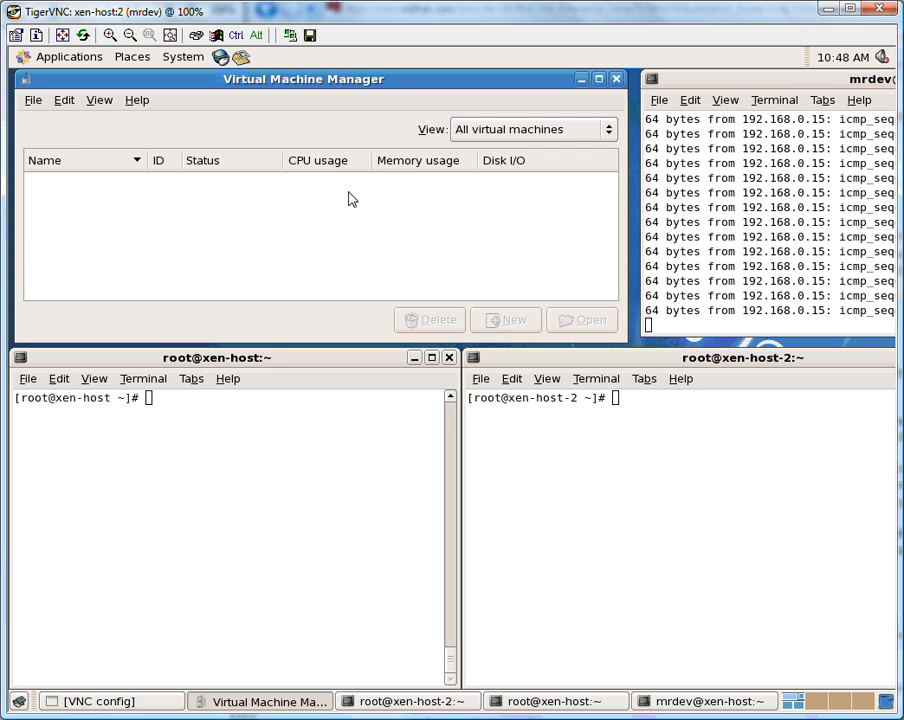
# - Add a Xen connection of type Remote Password or Kerberos to hostname 192.168.0.12, without autoconnect at startup, and connect
pyautogui.click(33, 100)
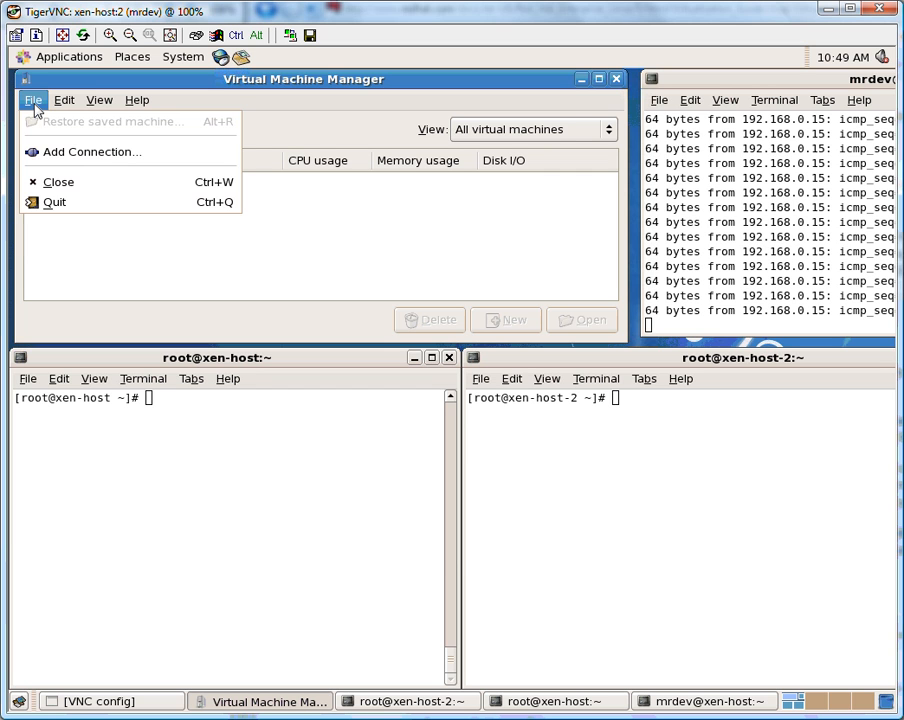
pyautogui.click(70, 150)
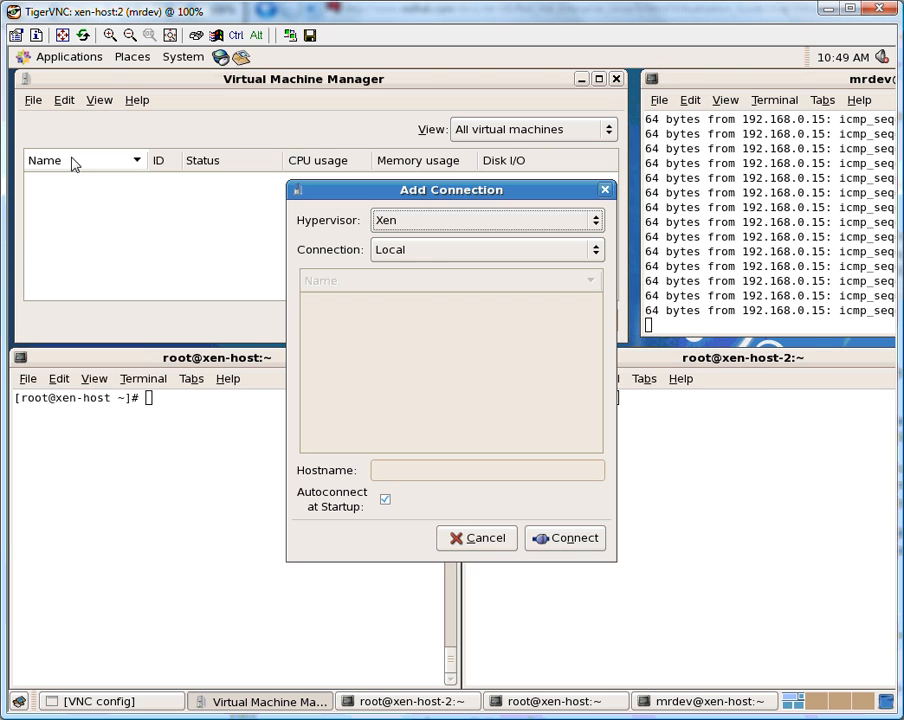
pyautogui.click(435, 229)
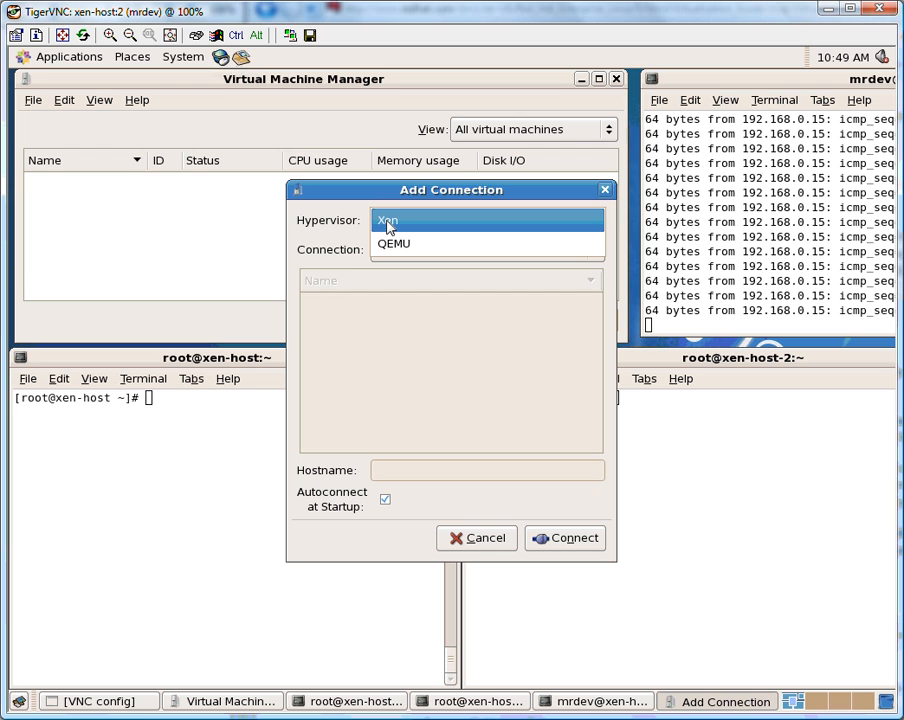
pyautogui.click(389, 221)
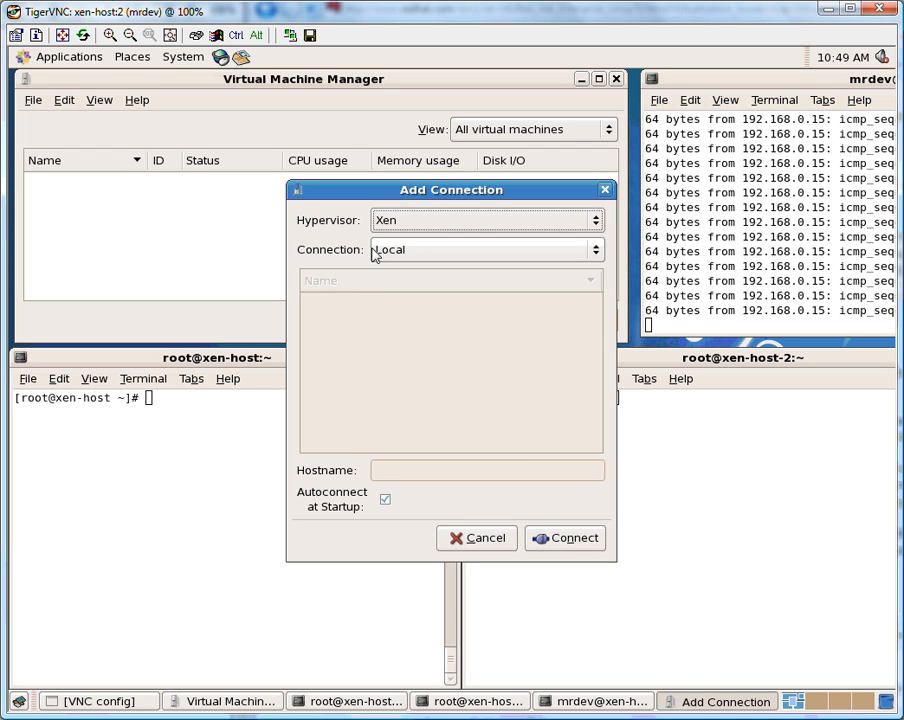
pyautogui.click(387, 254)
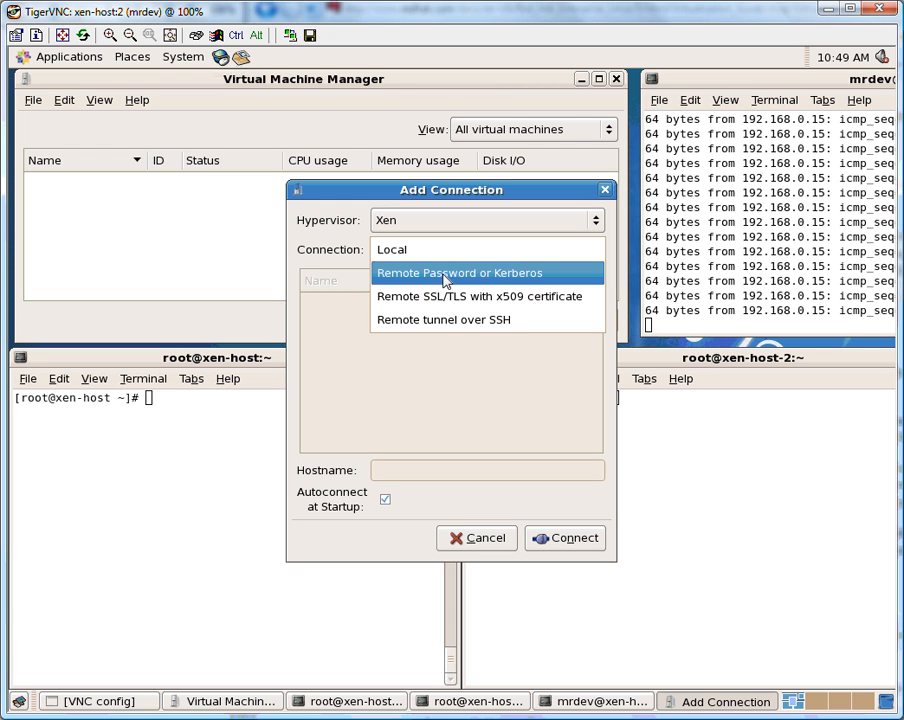
pyautogui.click(445, 274)
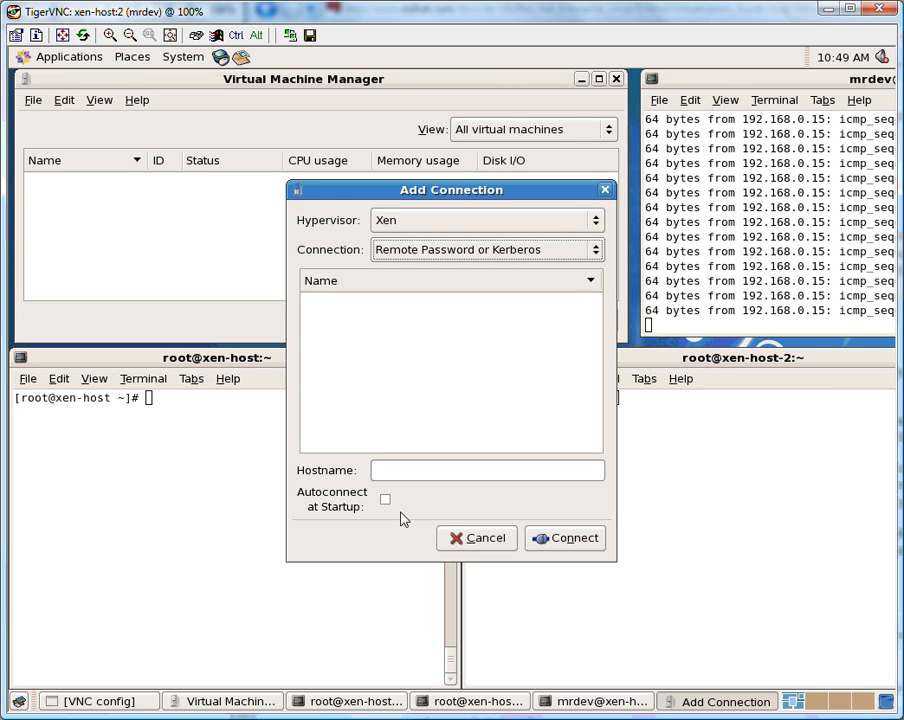
pyautogui.click(378, 470)
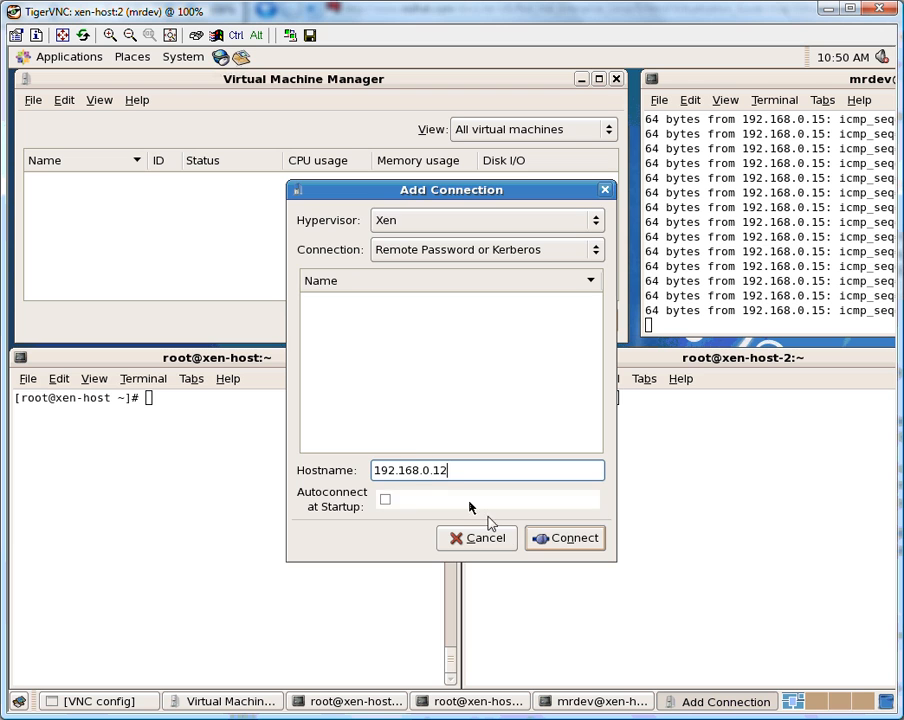
pyautogui.click(540, 541)
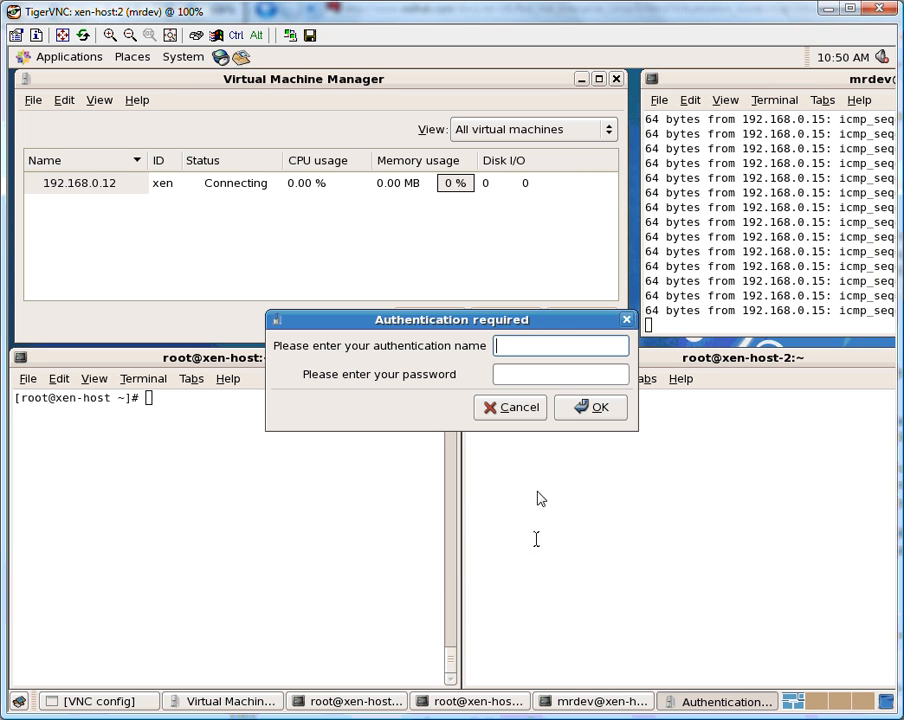
# - Authenticate to 192.168.0.12 with the name admin and the account password
pyautogui.write('admin')
pyautogui.press('Tab')
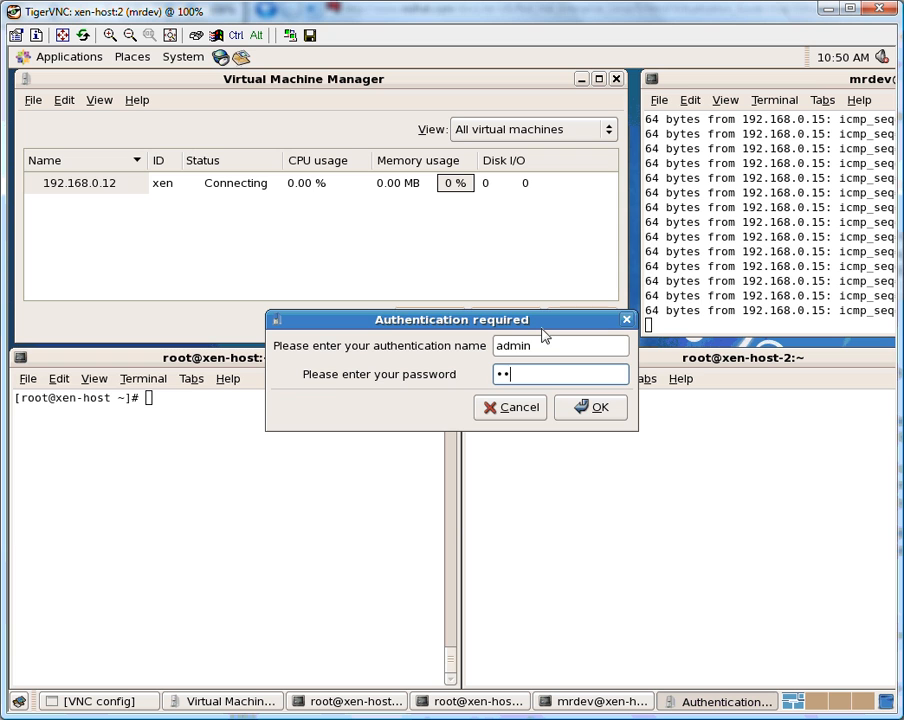
pyautogui.click(592, 406)
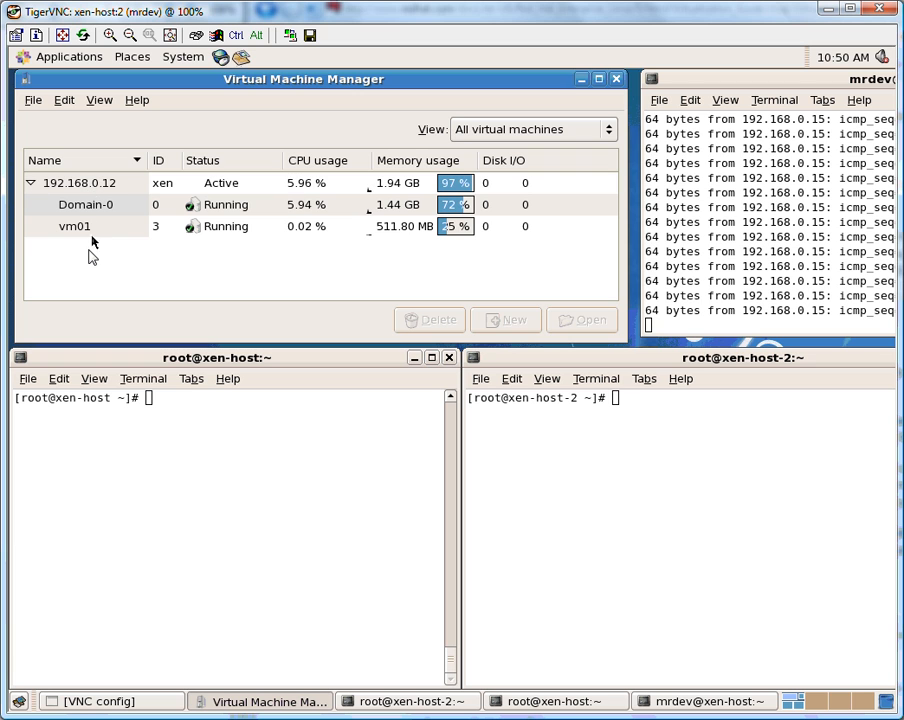
# - Open the vm01 virtual machine under 192.168.0.12 to view its graphical console, and close its window
pyautogui.click(100, 193)
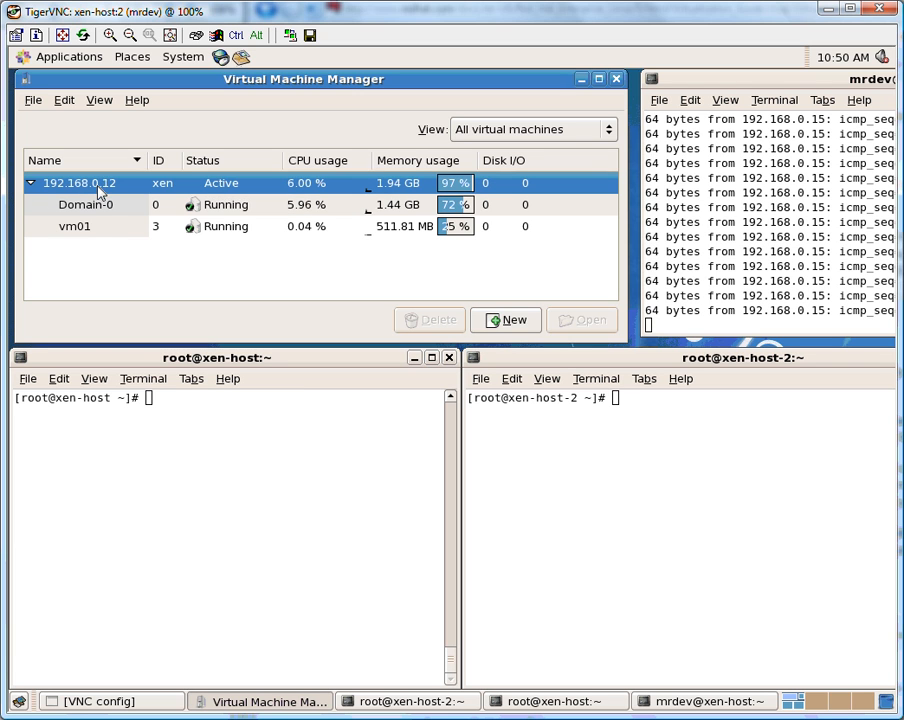
pyautogui.click(86, 212)
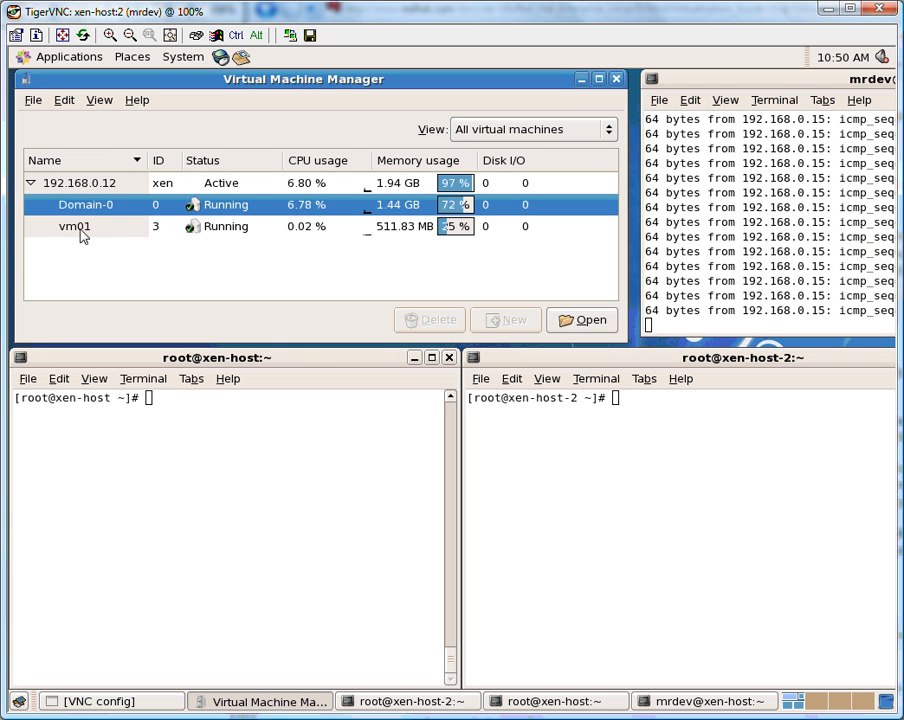
pyautogui.click(81, 231)
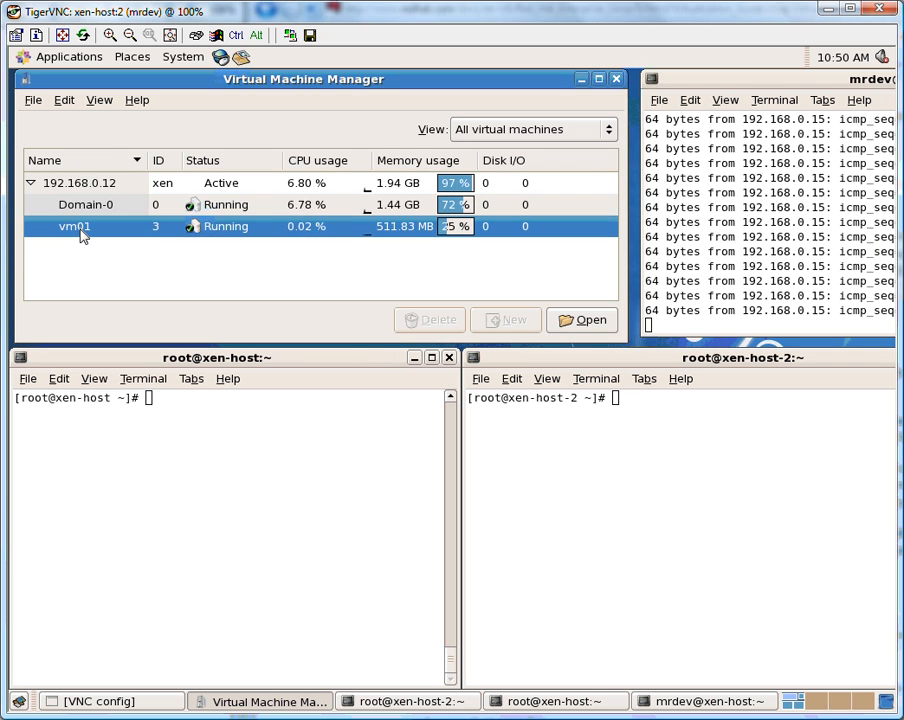
pyautogui.rightClick(235, 238)
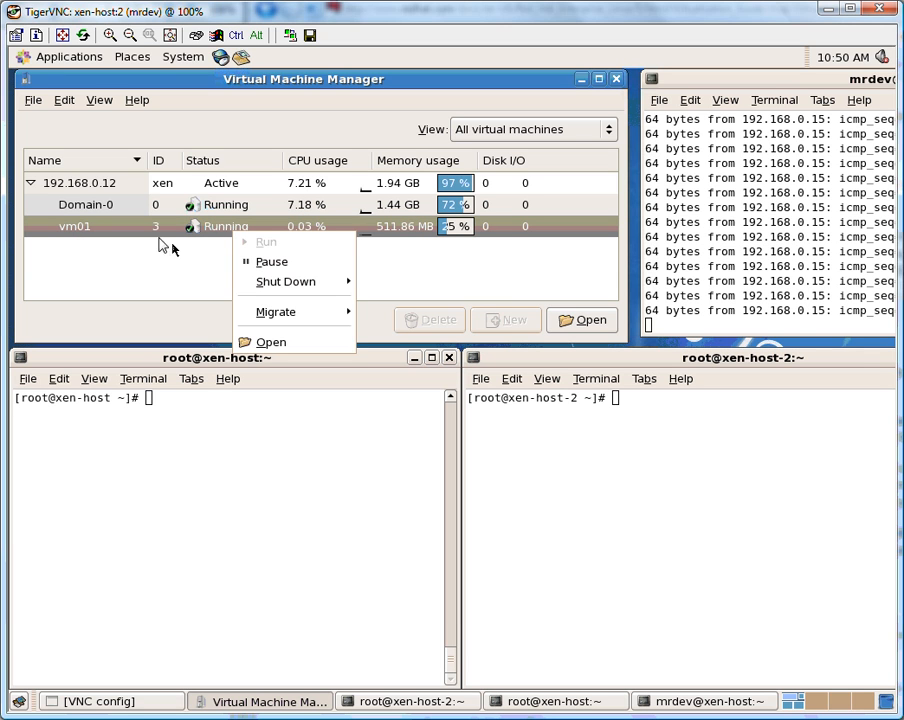
pyautogui.click(290, 345)
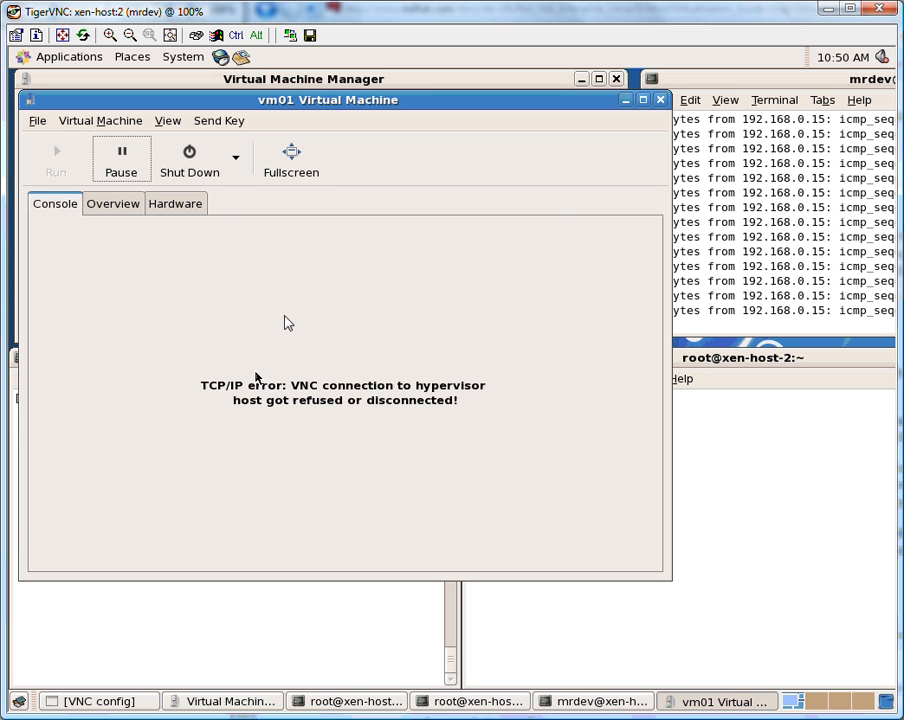
pyautogui.click(660, 101)
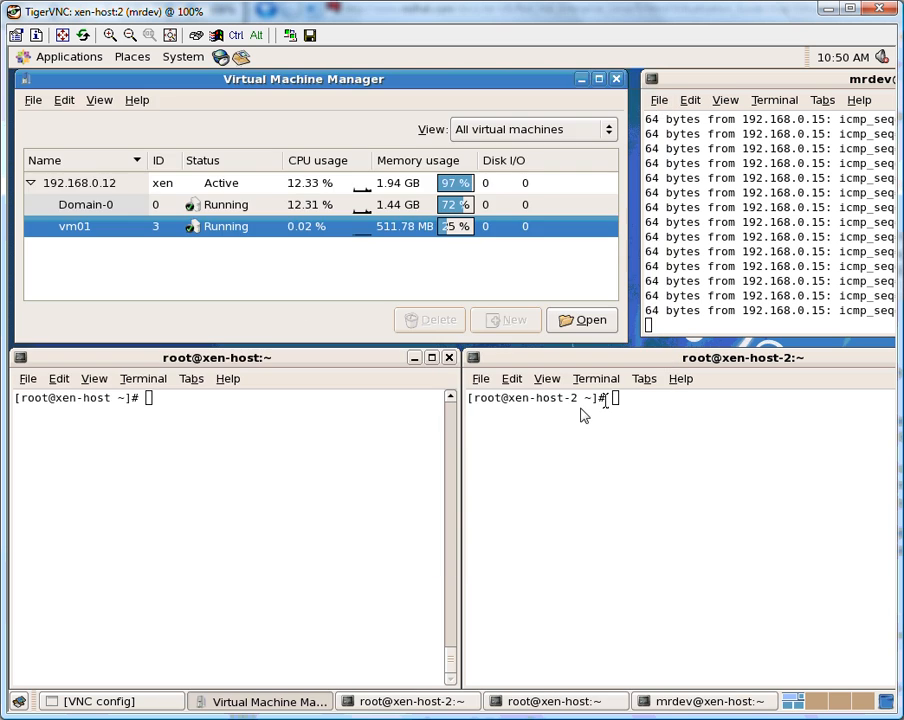
# - Attach to the guest's text console from the xen-host terminal with xm console vm01, and refresh its login prompt several times
pyautogui.click(267, 448)
pyautogui.write('xm ')
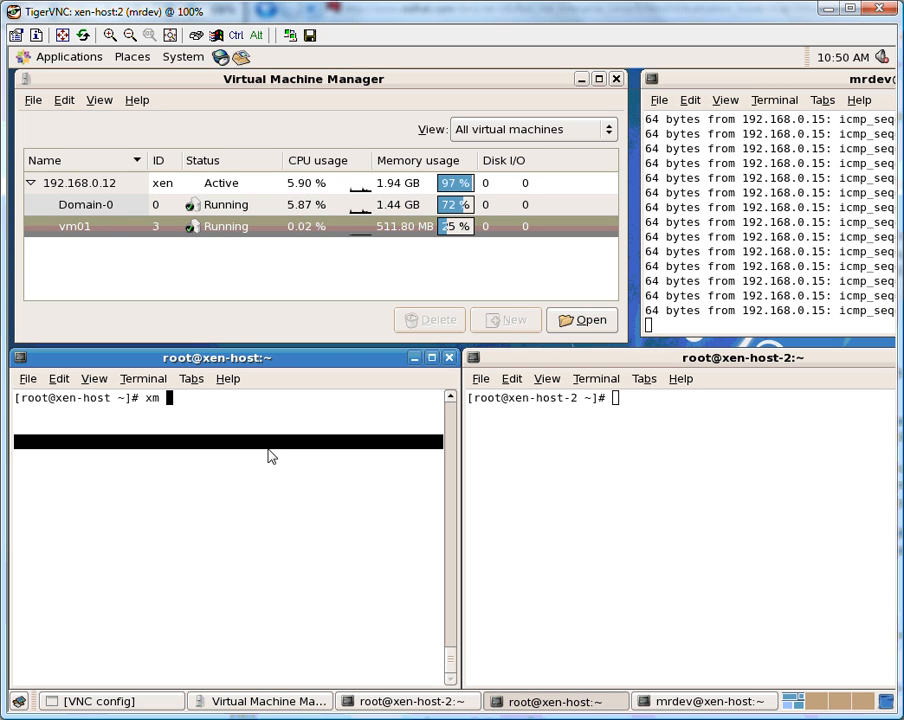
pyautogui.write('console ')
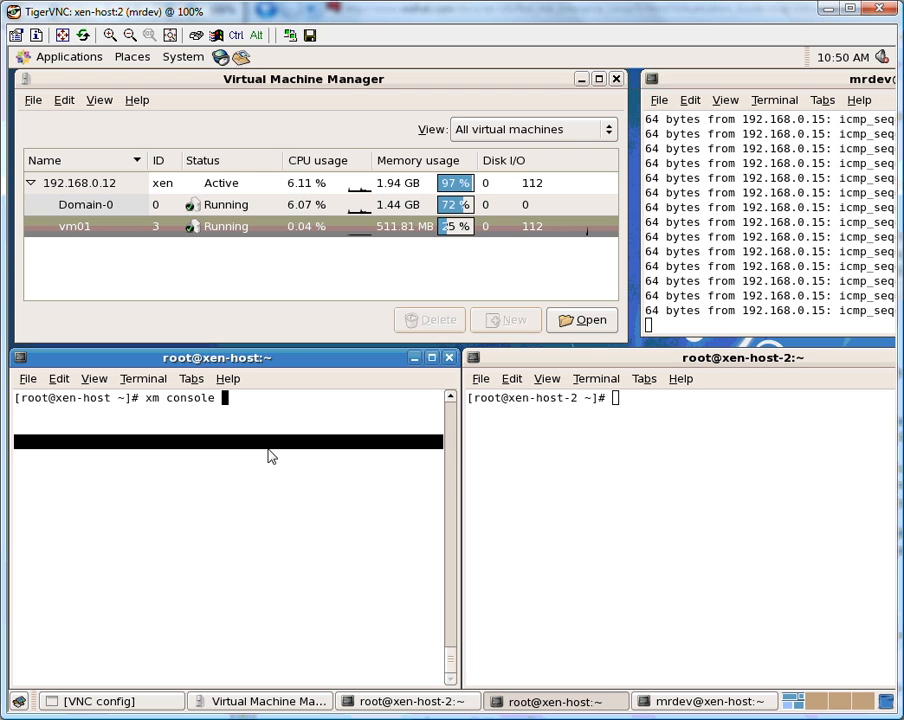
pyautogui.write('vm01')
pyautogui.press('Return')
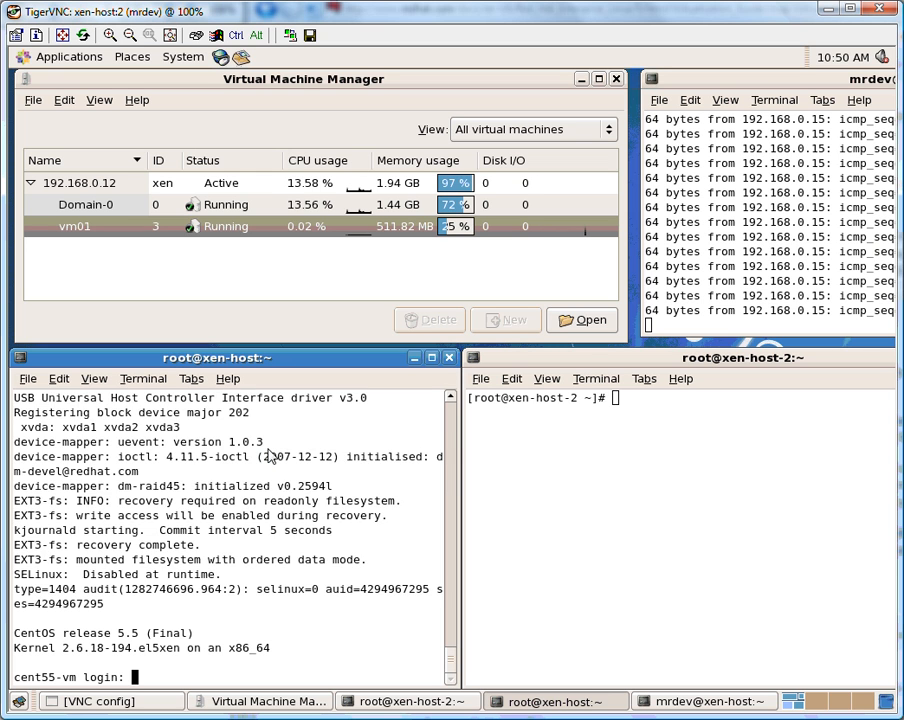
pyautogui.press('Return')
pyautogui.press('Return')
pyautogui.press('Return')
pyautogui.press('Return')
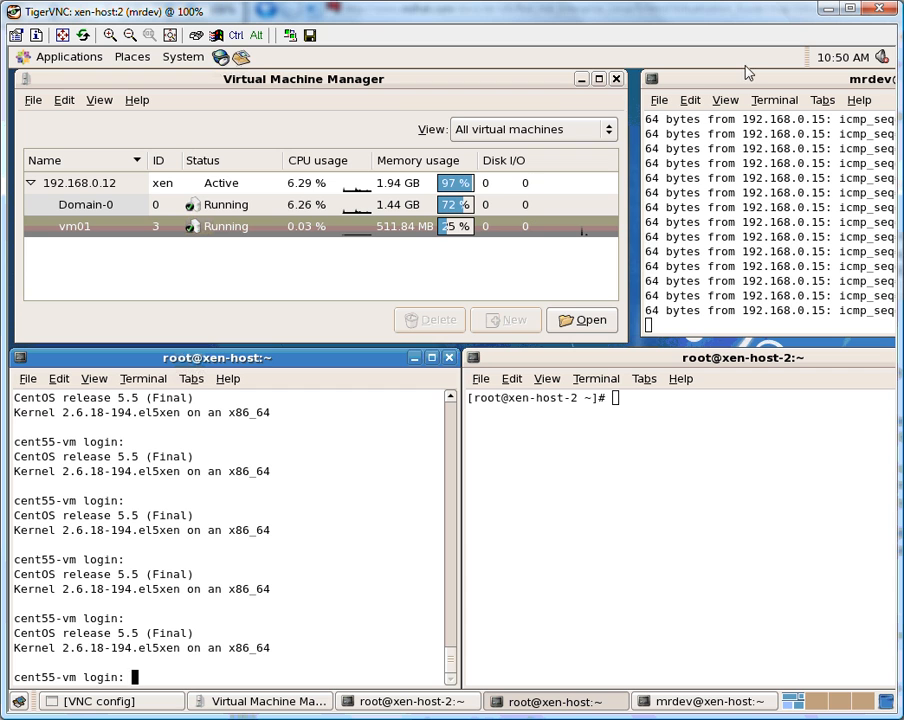
# - Bring the mrdev@xen-host terminal fully into view and examine the ping replies from 192.168.0.15 alongside the guest console
pyautogui.moveTo(742, 85); pyautogui.dragTo(442, 88)
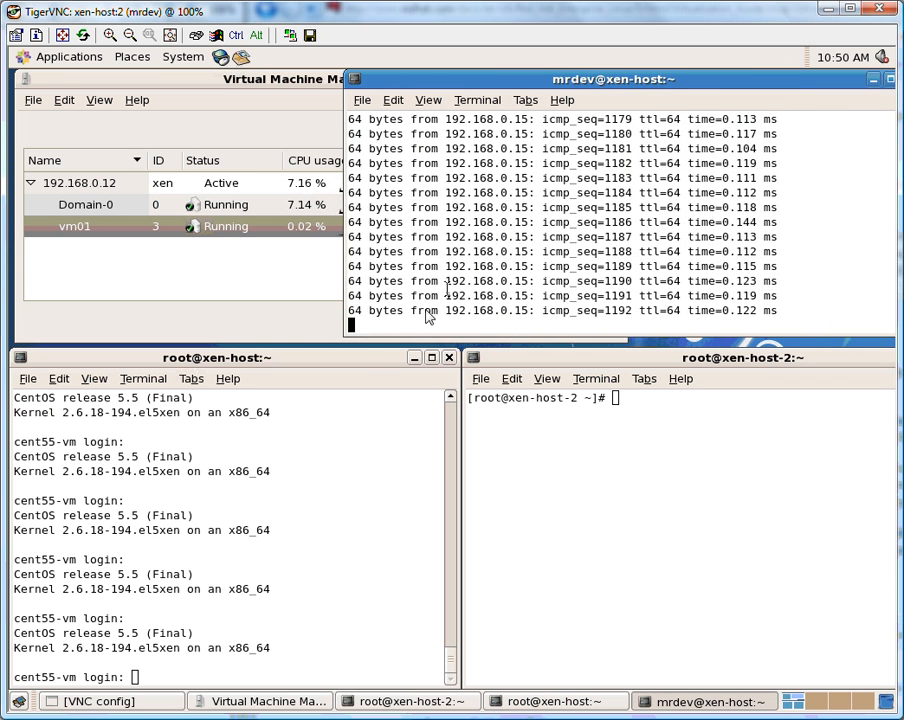
pyautogui.doubleClick(446, 238)
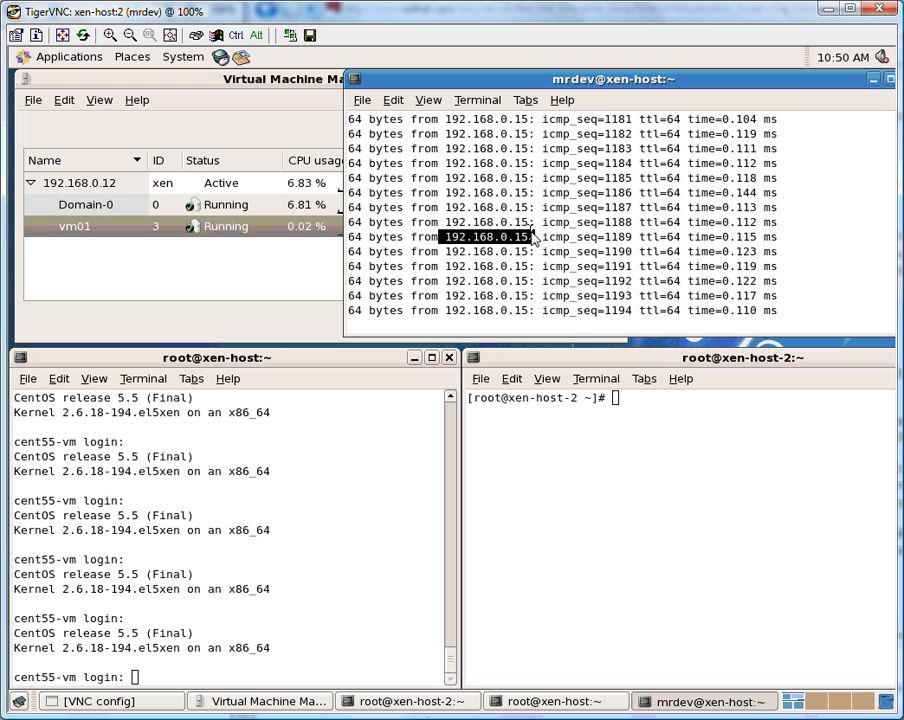
pyautogui.click(284, 560)
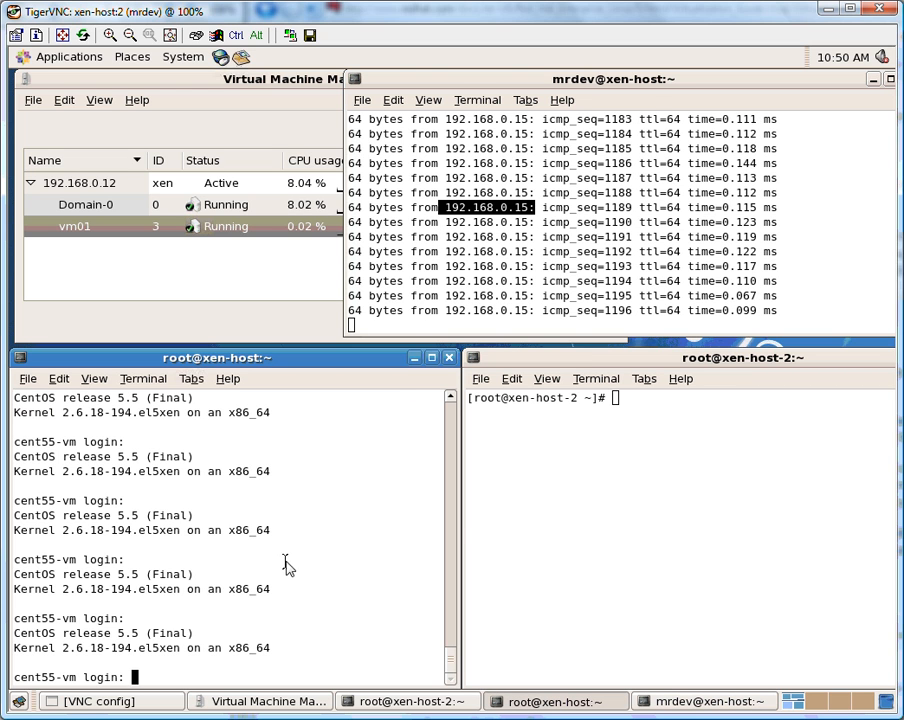
pyautogui.doubleClick(286, 560)
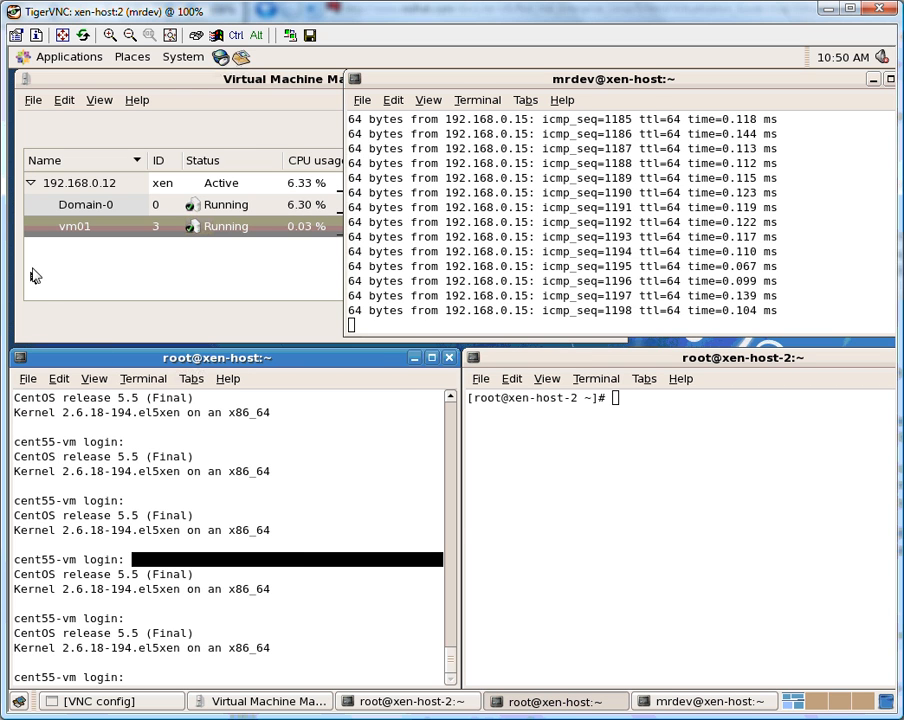
# - Log in to the vm01 guest's text console in the xen-host terminal as root with the account password
pyautogui.click(60, 240)
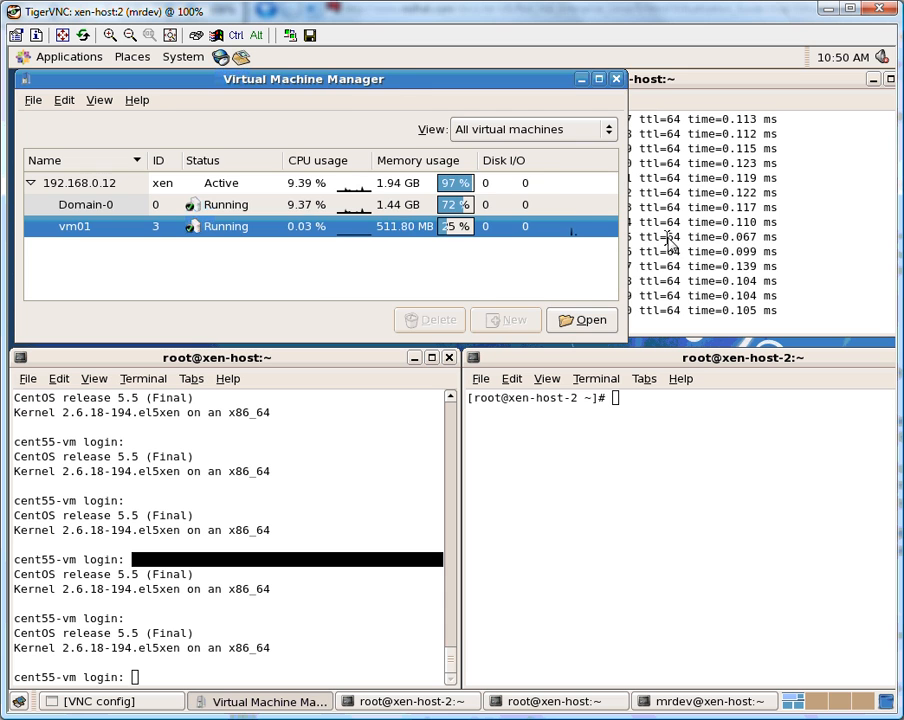
pyautogui.click(668, 240)
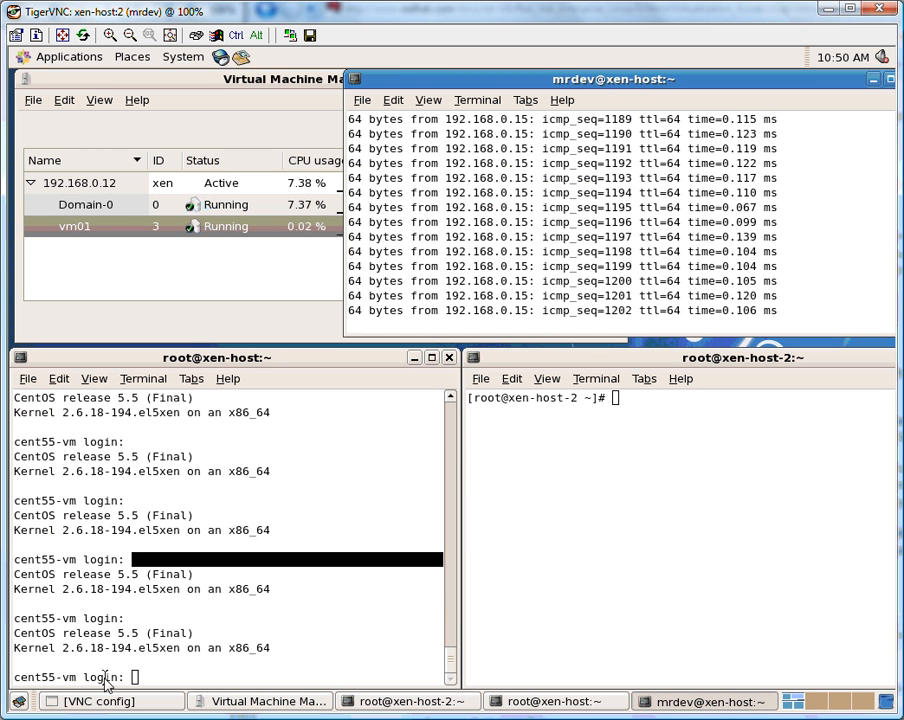
pyautogui.click(155, 678)
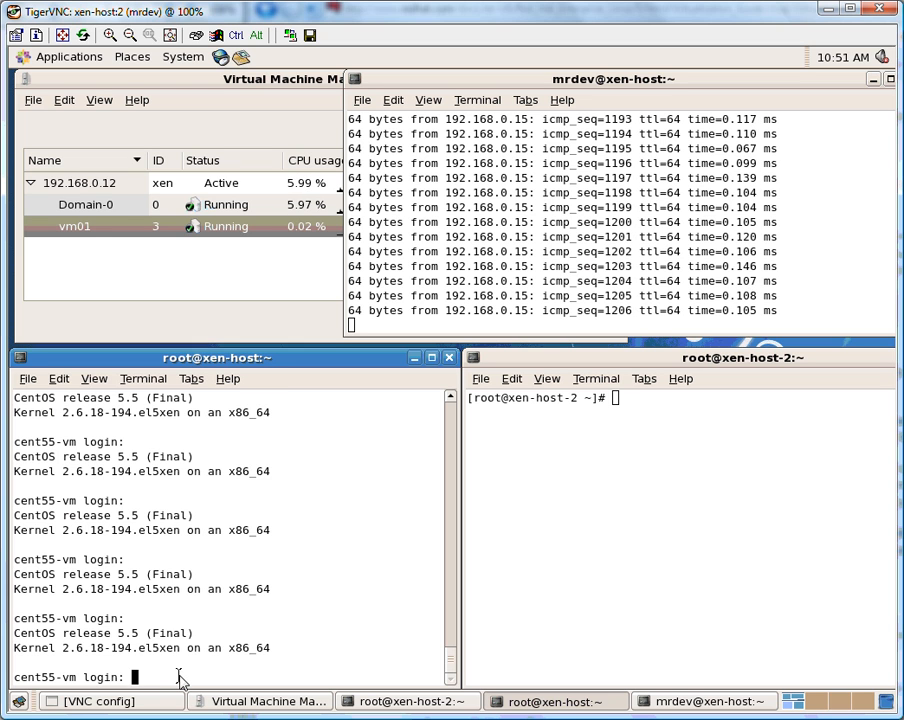
pyautogui.write('root')
pyautogui.press('Return')
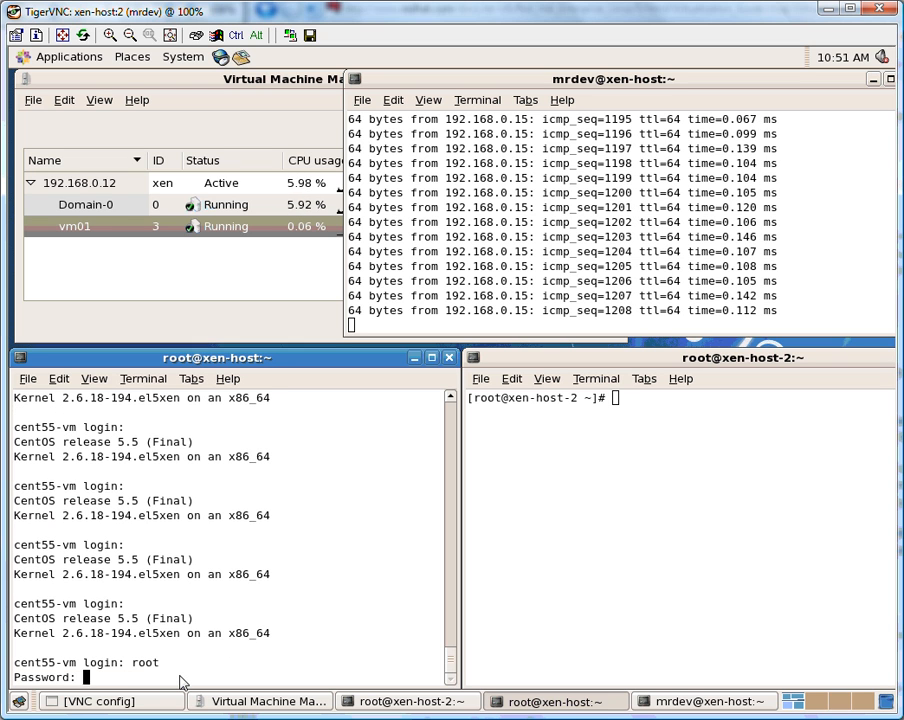
pyautogui.press('Return')
# - Run ifconfig eth0 in the guest and check the end of its inet address against the ping target
pyautogui.write('ifconf')
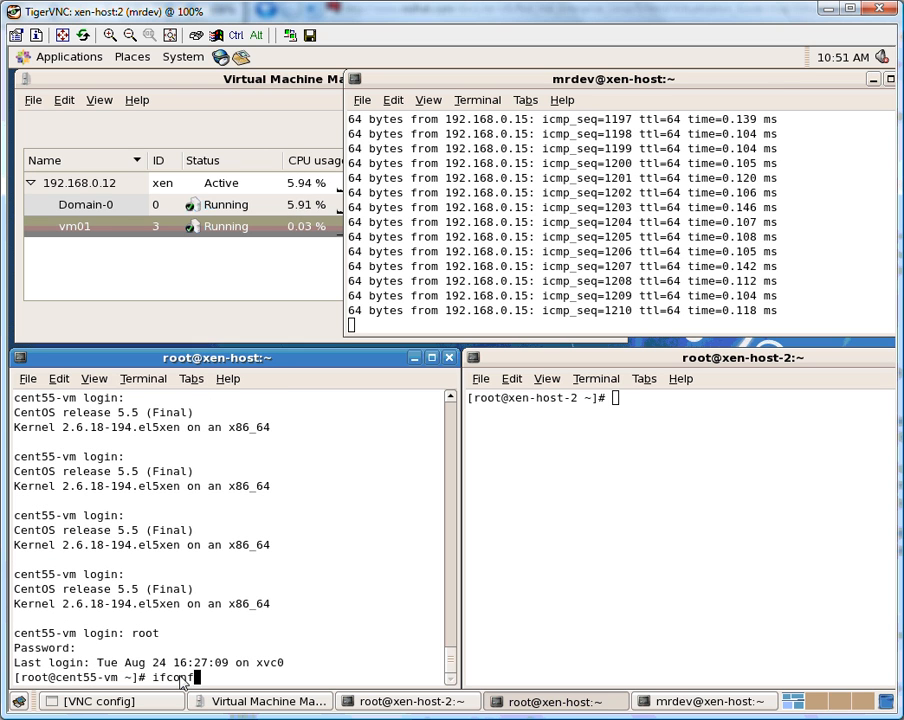
pyautogui.write('ig eth0')
pyautogui.press('Return')
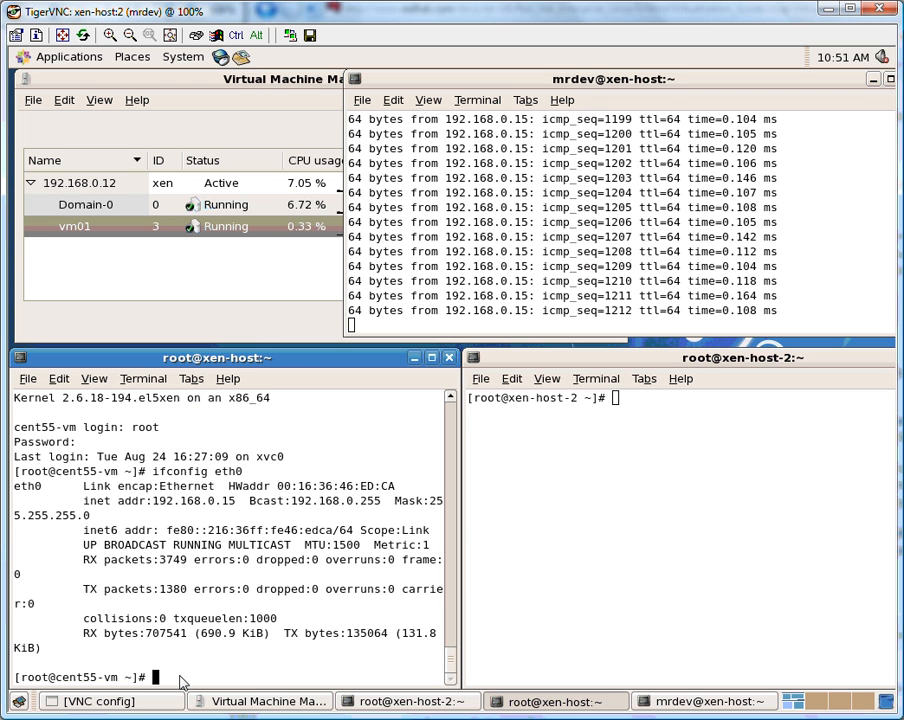
pyautogui.moveTo(214, 500); pyautogui.dragTo(238, 500)
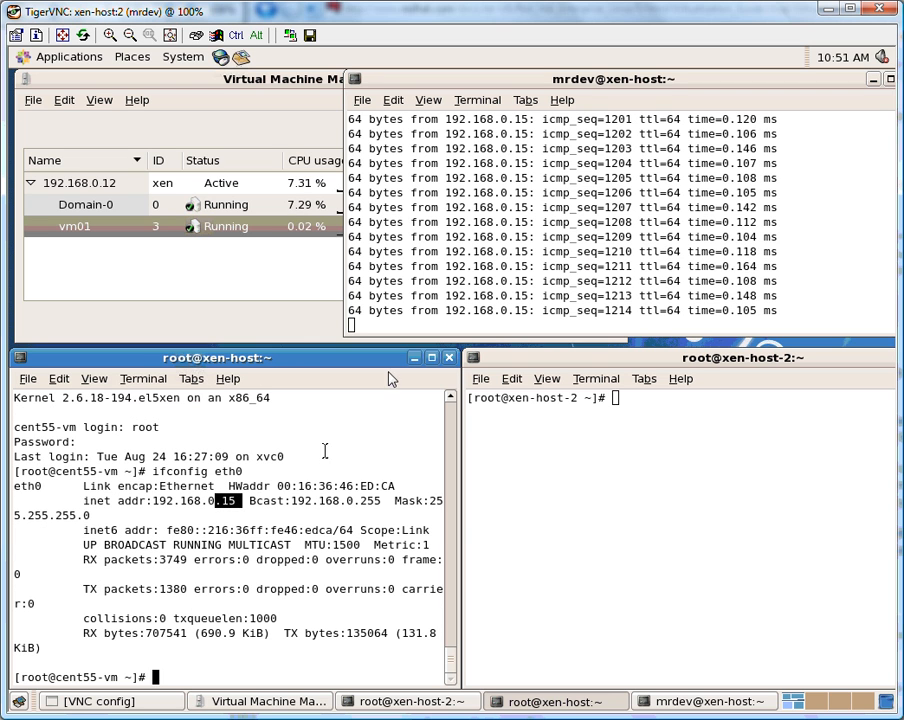
pyautogui.click(300, 490)
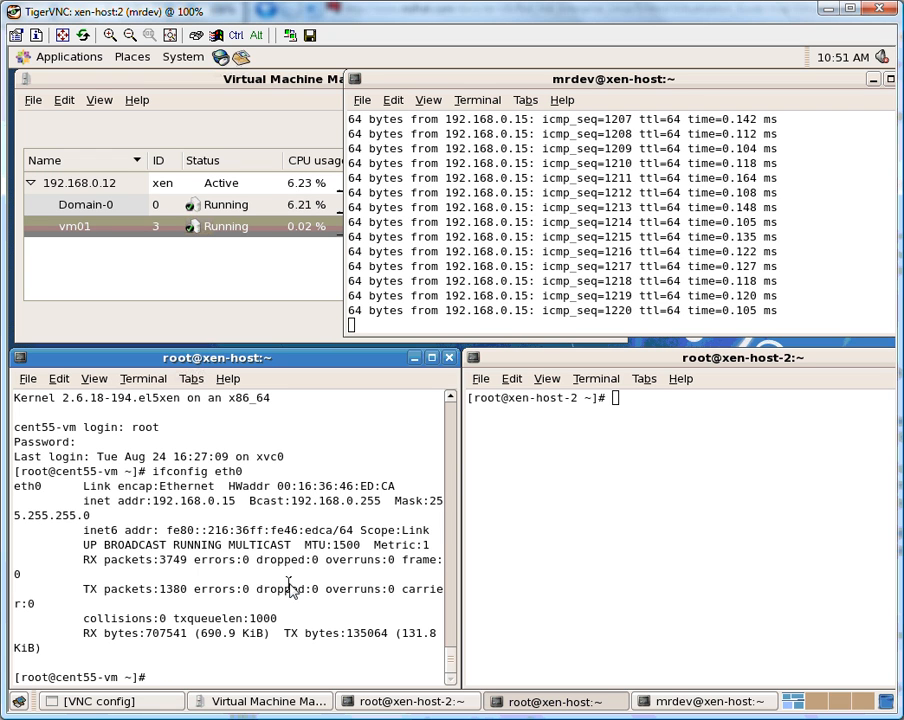
# - Detach from the guest's text console back to the xen-host shell and clear the terminal
pyautogui.hotkey('ctrl', ']')
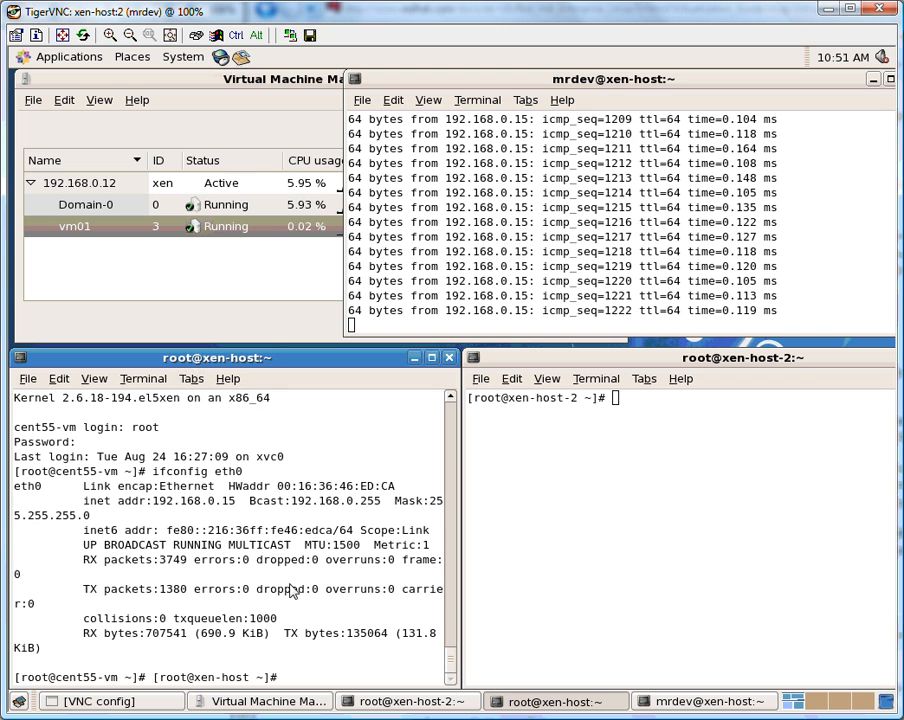
pyautogui.press('Return')
pyautogui.press('Return')
pyautogui.press('Return')
pyautogui.write('clear')
pyautogui.press('Return')
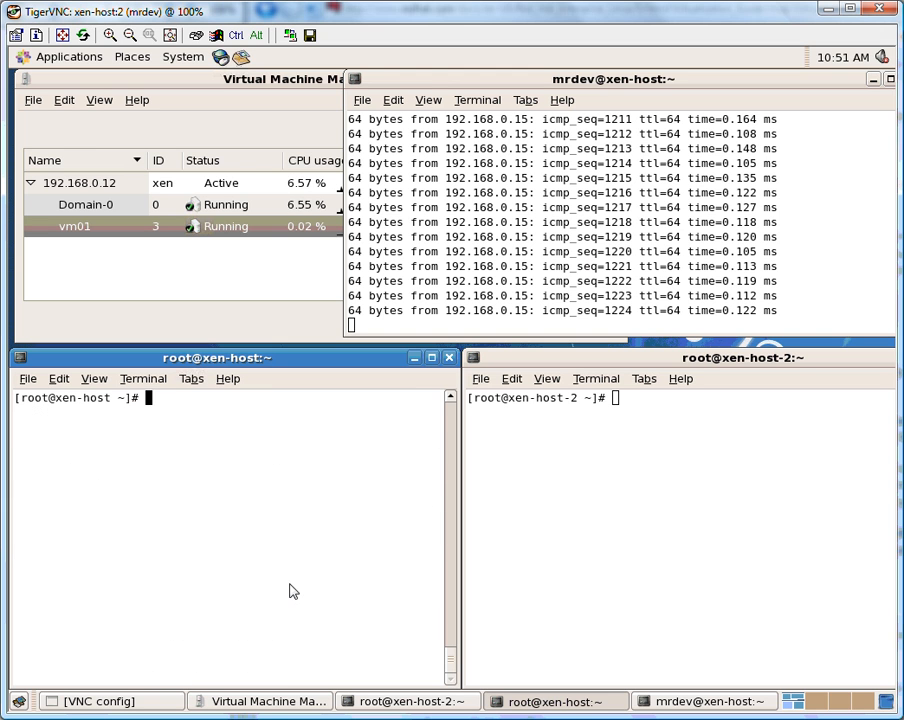
# - Move the mrdev@xen-host ping terminal aside to uncover Virtual Machine Manager, and focus the xen-host and xen-host-2 root terminals in turn
pyautogui.moveTo(468, 80); pyautogui.dragTo(756, 80)
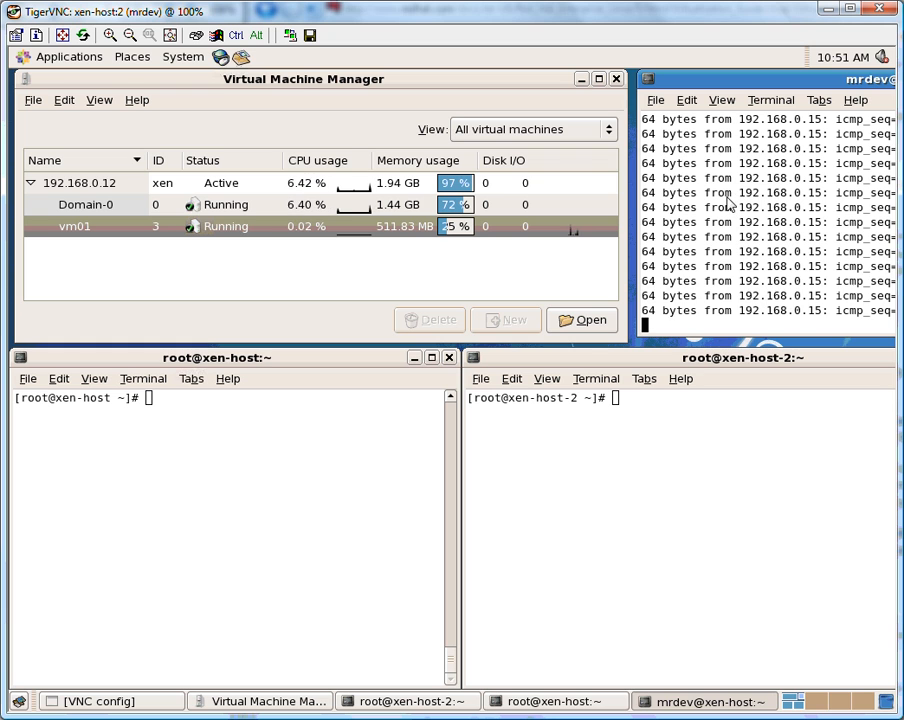
pyautogui.click(161, 417)
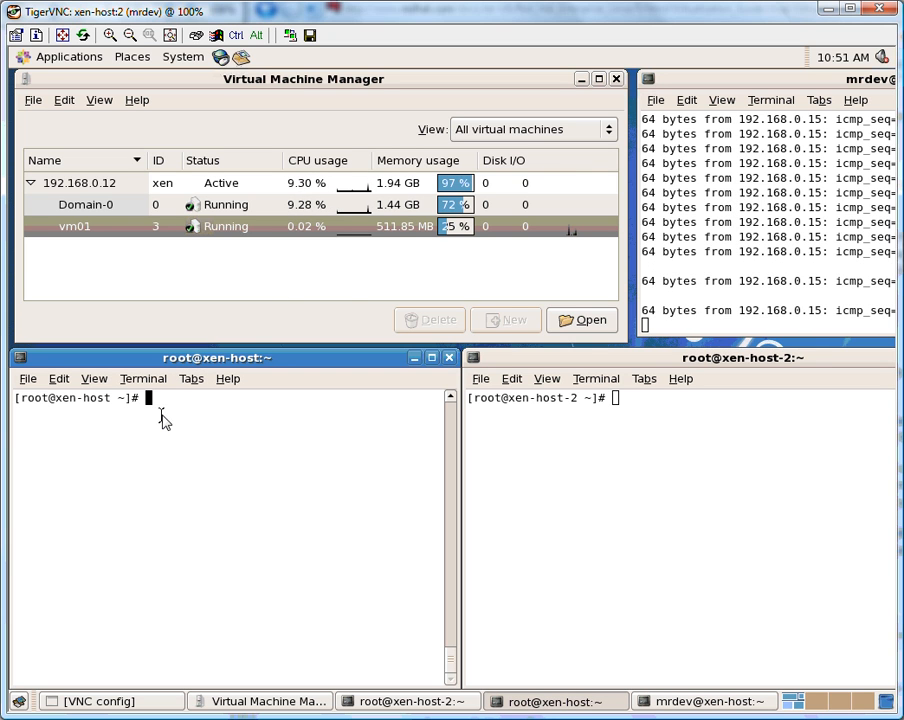
pyautogui.click(546, 414)
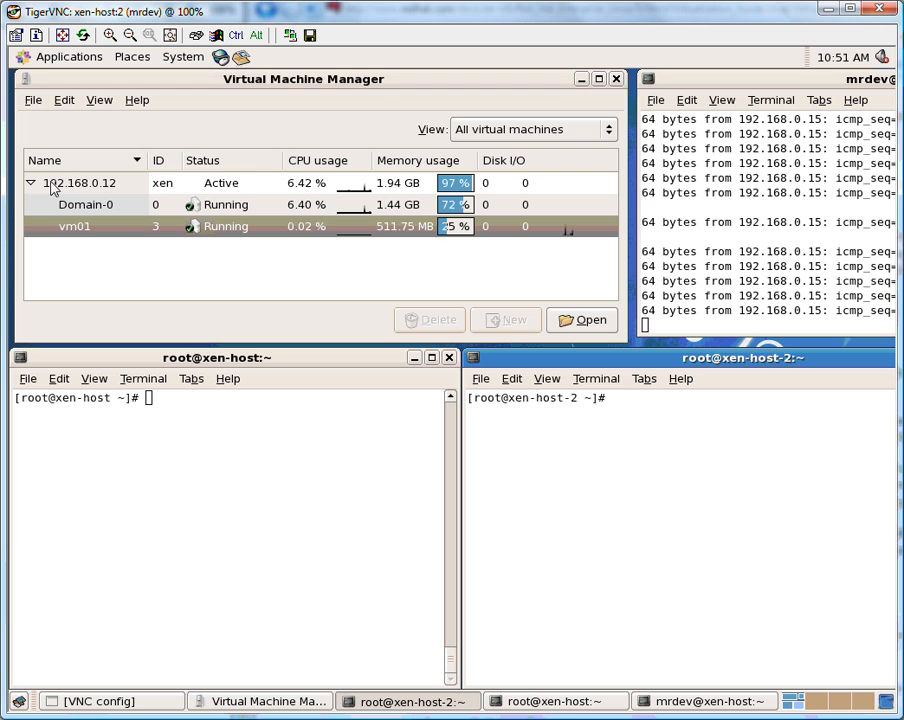
# - Add a Xen connection of type Remote Password or Kerberos to host 192.168.0.22
pyautogui.click(33, 100)
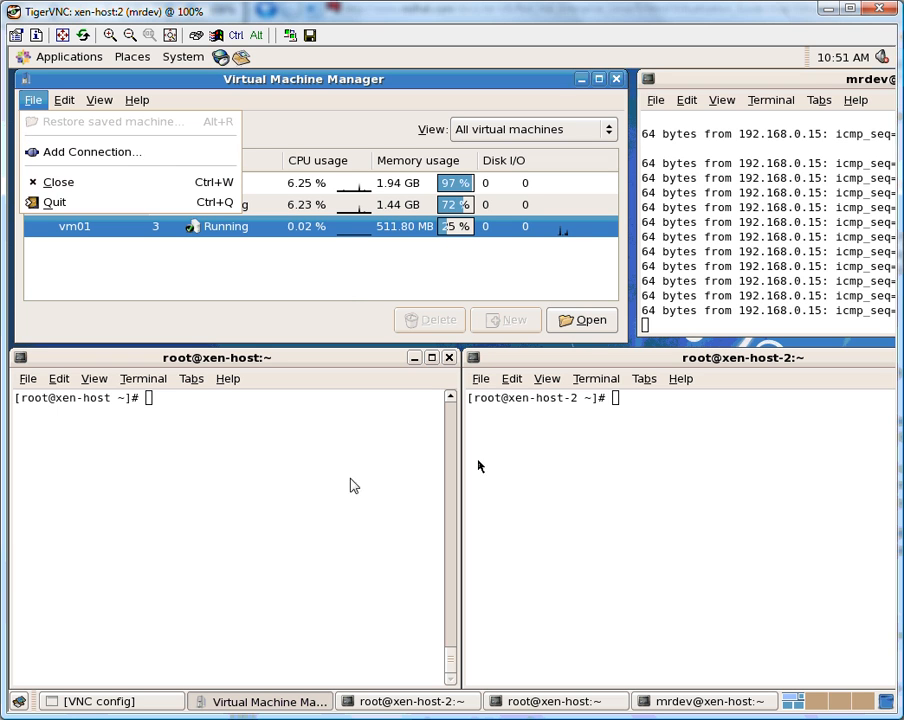
pyautogui.click(117, 153)
pyautogui.click(402, 250)
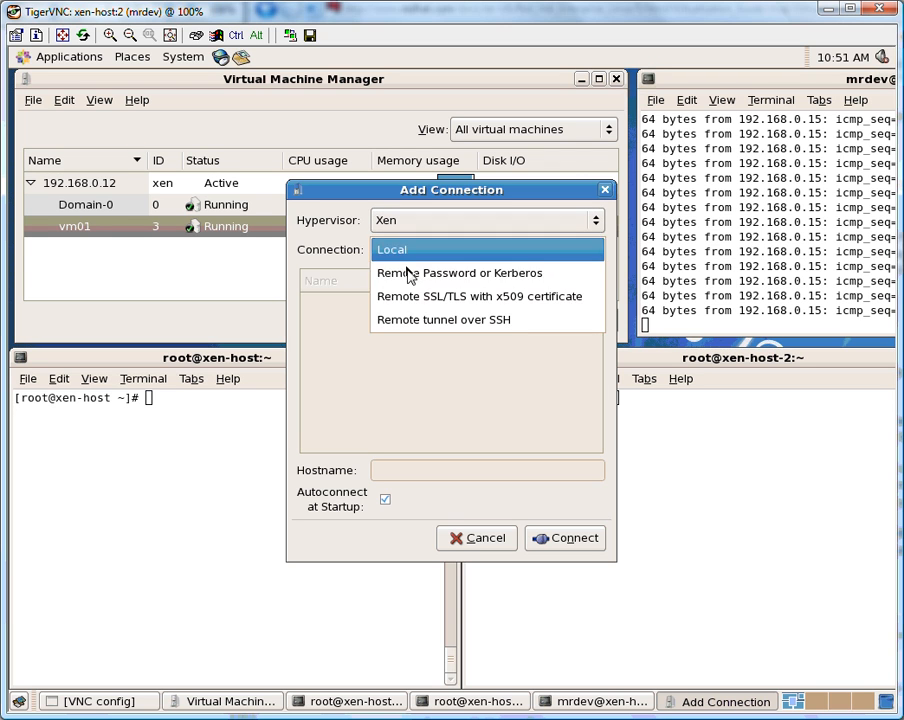
pyautogui.click(408, 274)
pyautogui.click(422, 471)
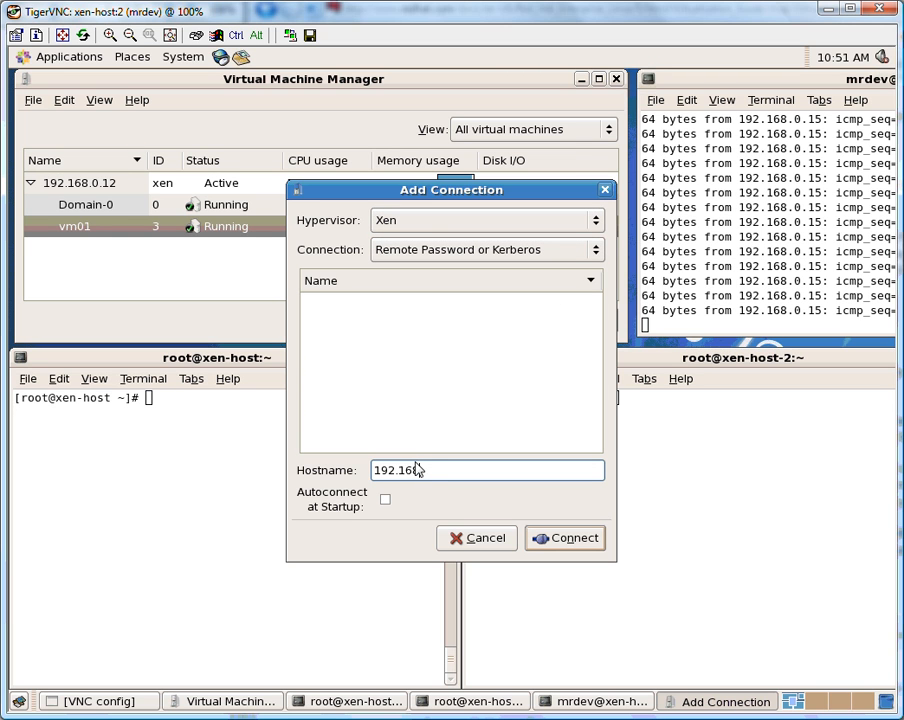
pyautogui.write('192.168.0.22')
pyautogui.click(537, 538)
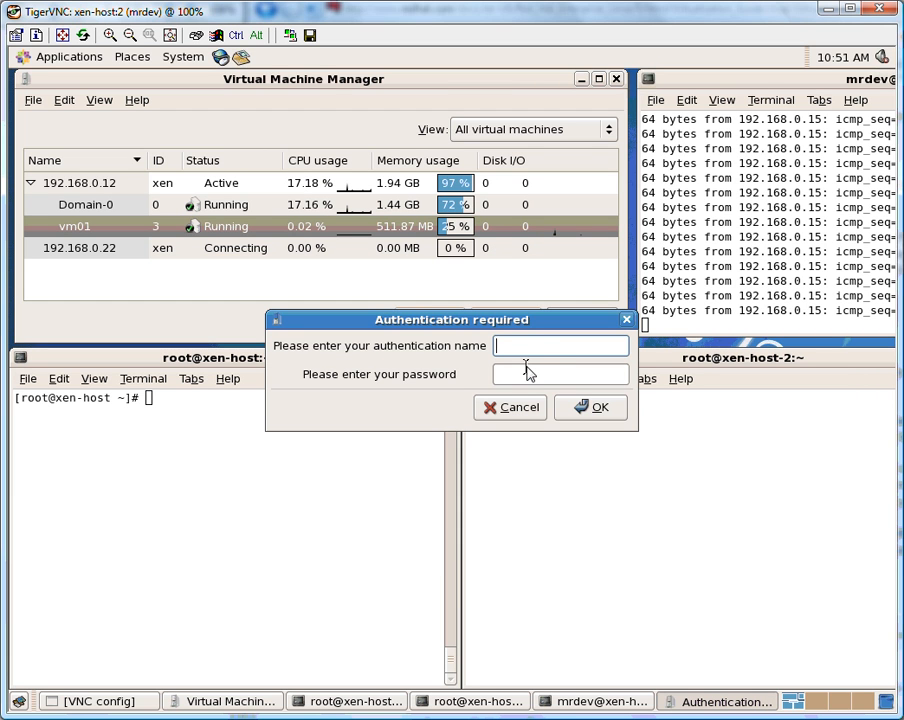
# - Authenticate to 192.168.0.22 with the name admin and the account password
pyautogui.write('admin')
pyautogui.press('Tab')
pyautogui.write('****')
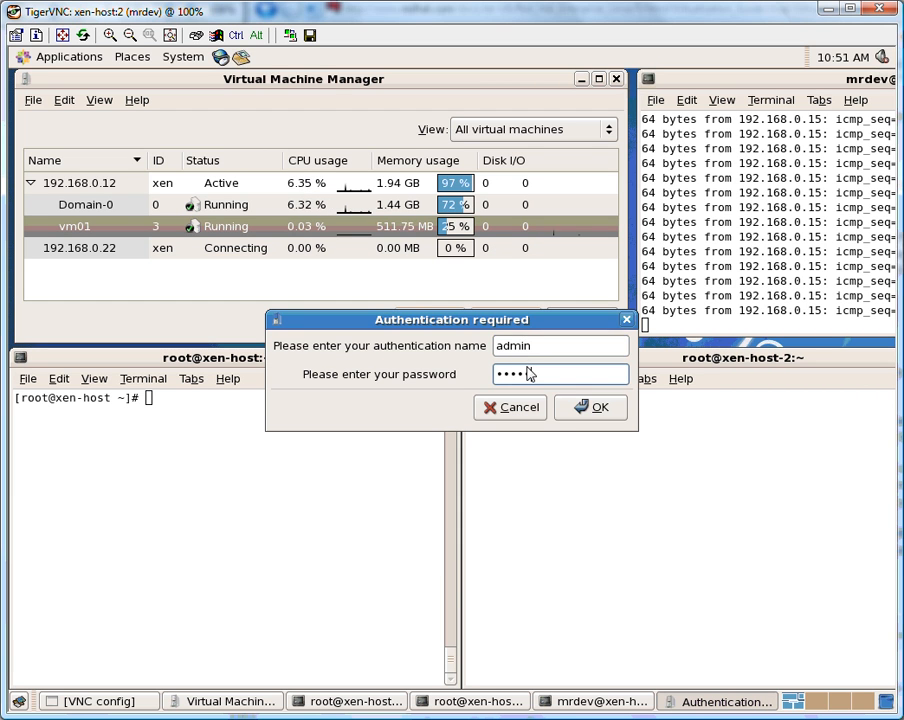
pyautogui.write('****')
pyautogui.click(580, 406)
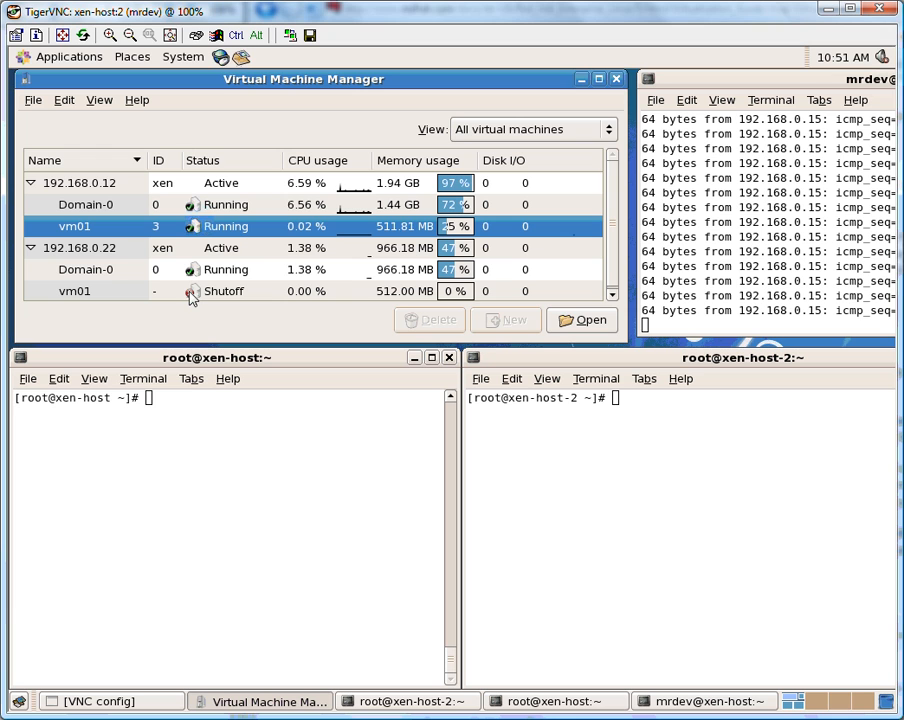
# - Select vm01 under 192.168.0.22, and run xm list in both the xen-host and xen-host-2 terminals
pyautogui.click(243, 292)
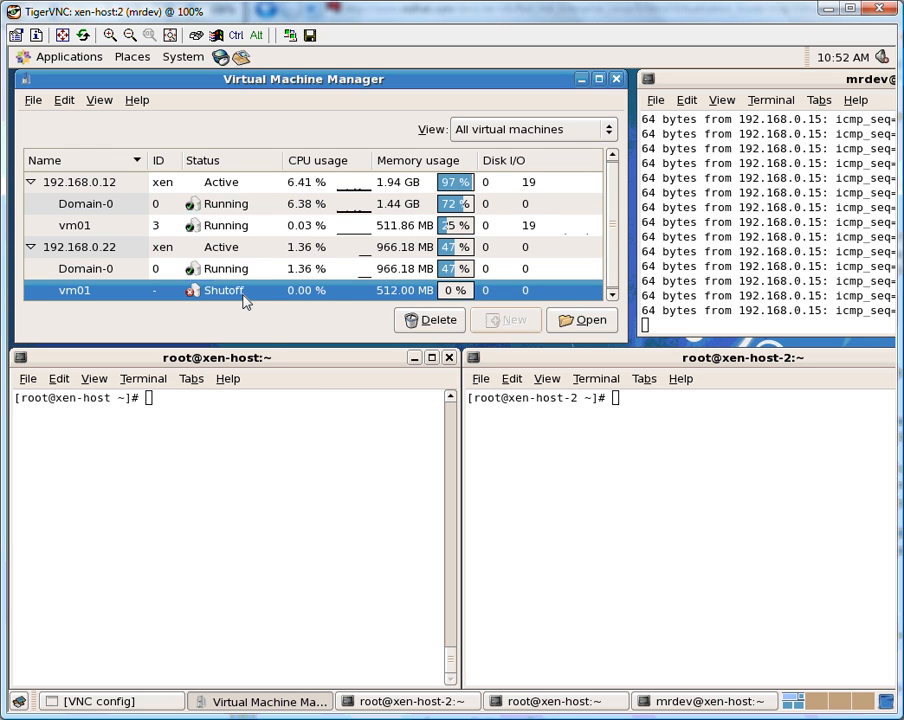
pyautogui.click(212, 428)
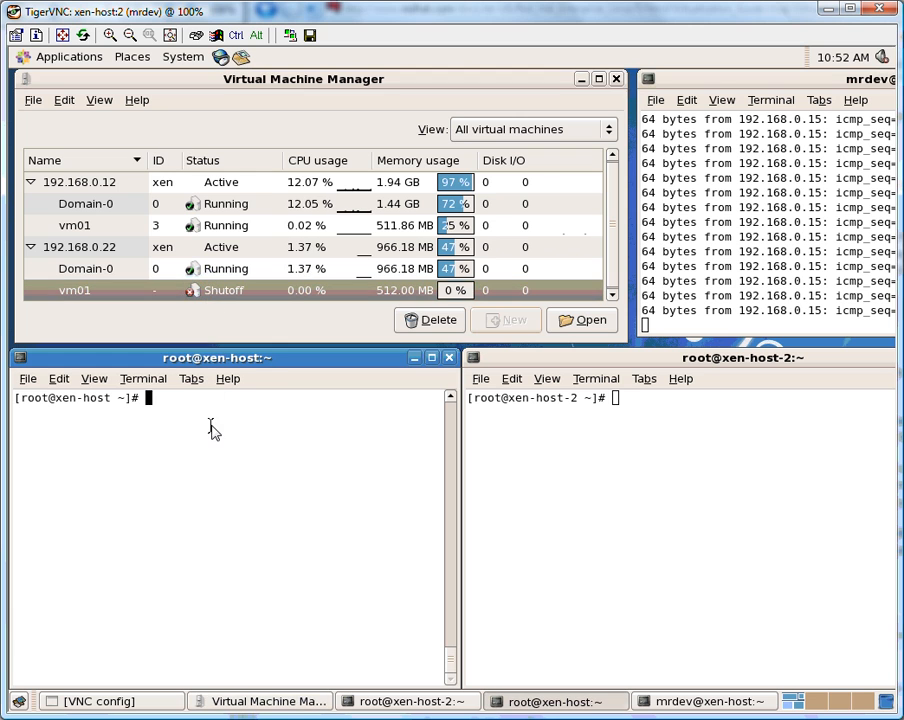
pyautogui.write('xm list')
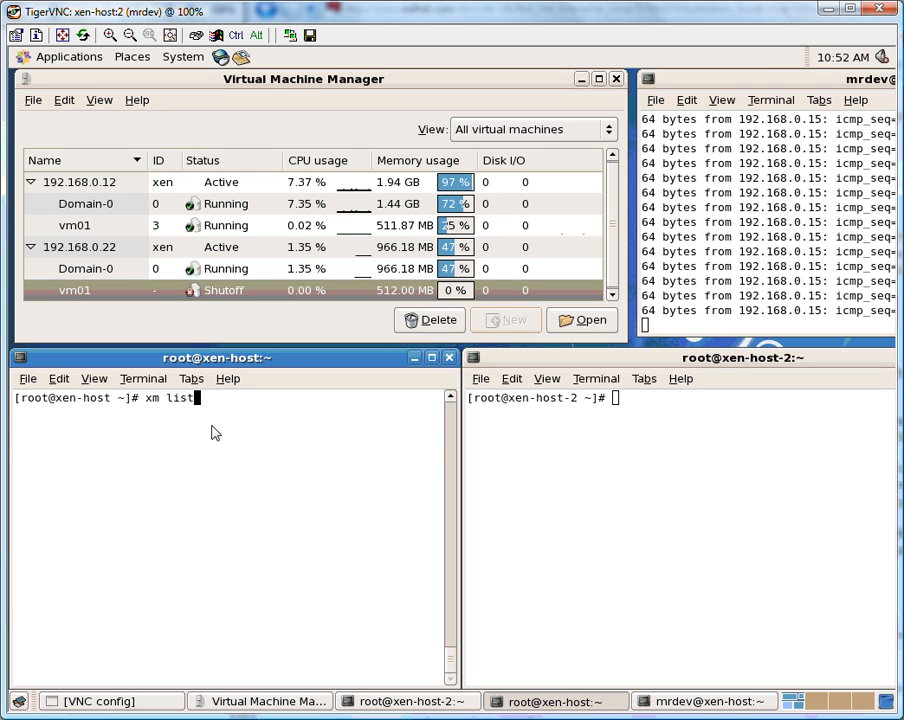
pyautogui.press('Return')
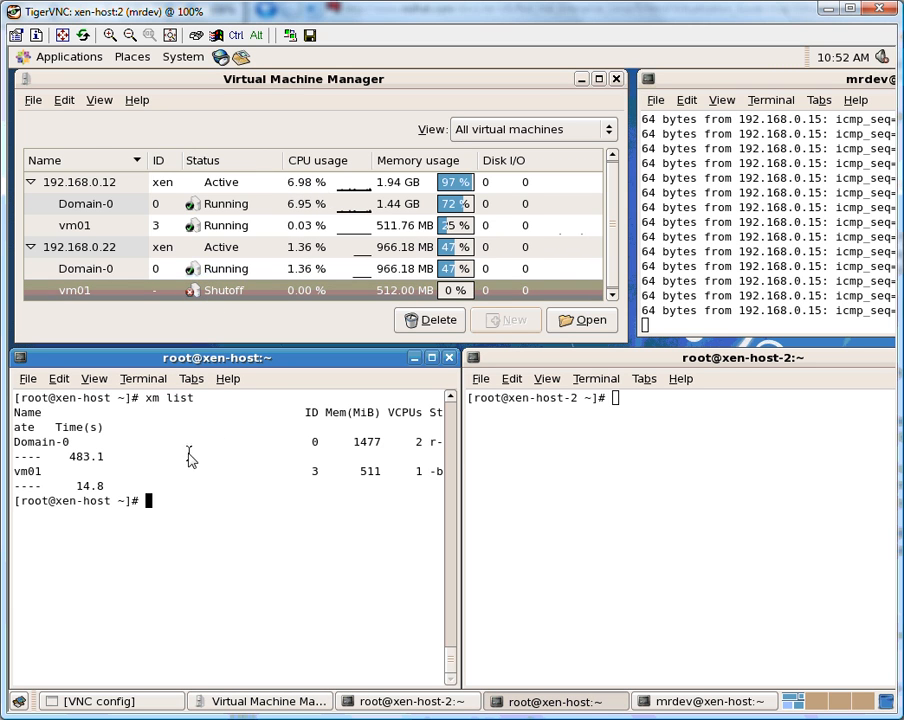
pyautogui.click(563, 474)
pyautogui.write('xm list')
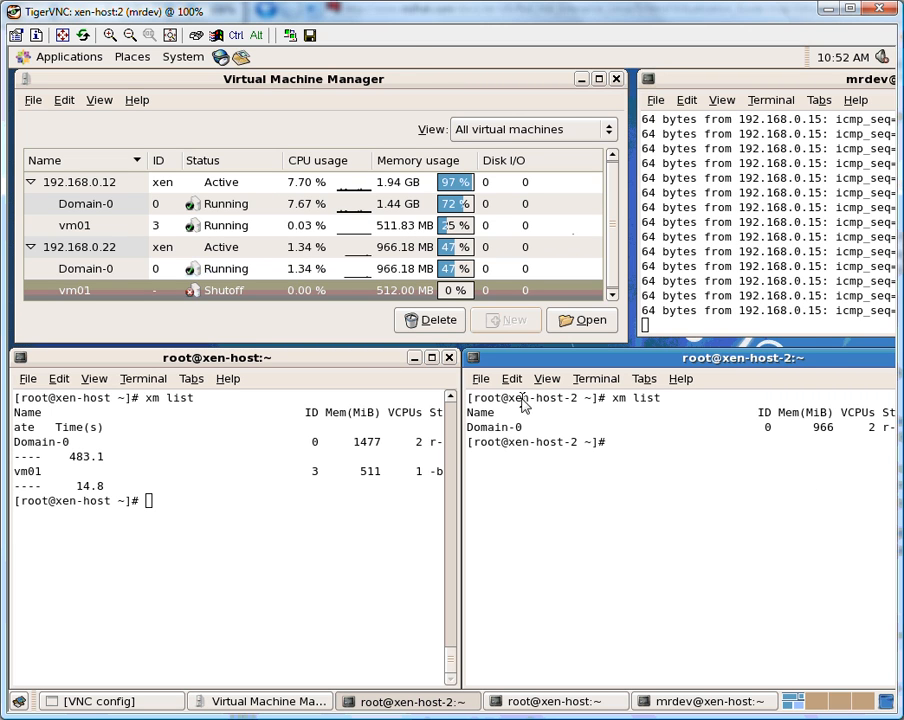
# - Compare the domain listings of both hosts, highlighting the xen-host-2 host name and the vm01 entry on xen-host
pyautogui.moveTo(511, 400); pyautogui.dragTo(580, 399)
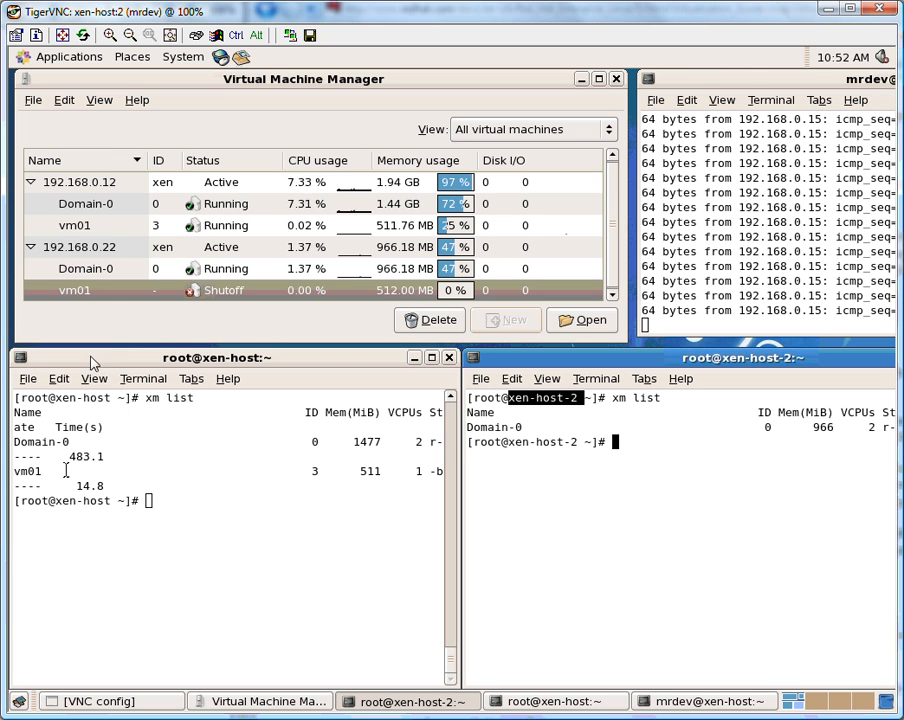
pyautogui.click(650, 448)
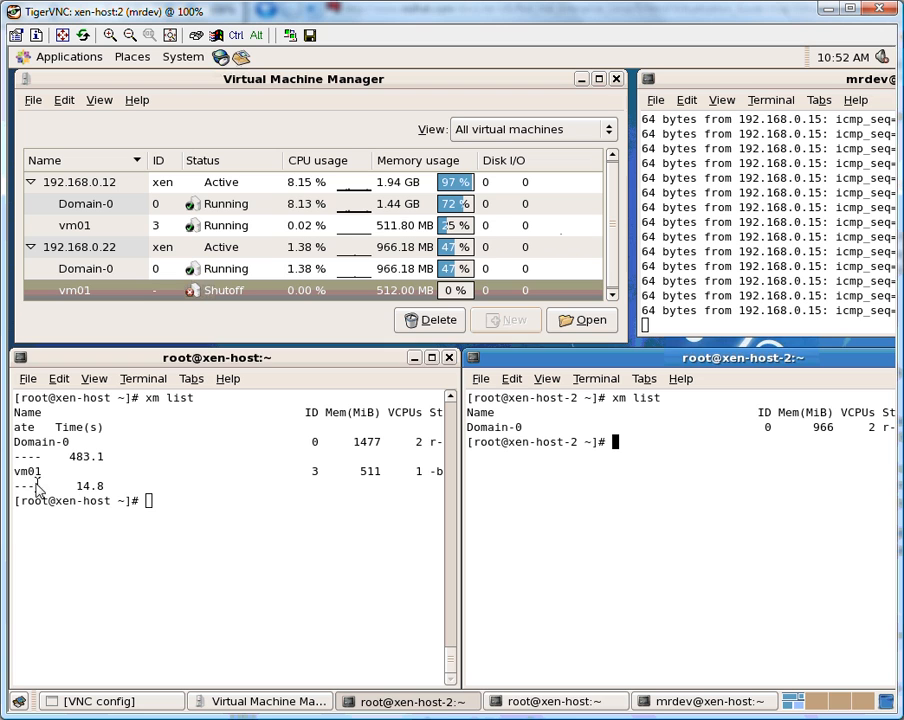
pyautogui.moveTo(27, 471); pyautogui.dragTo(62, 471)
pyautogui.click(537, 557)
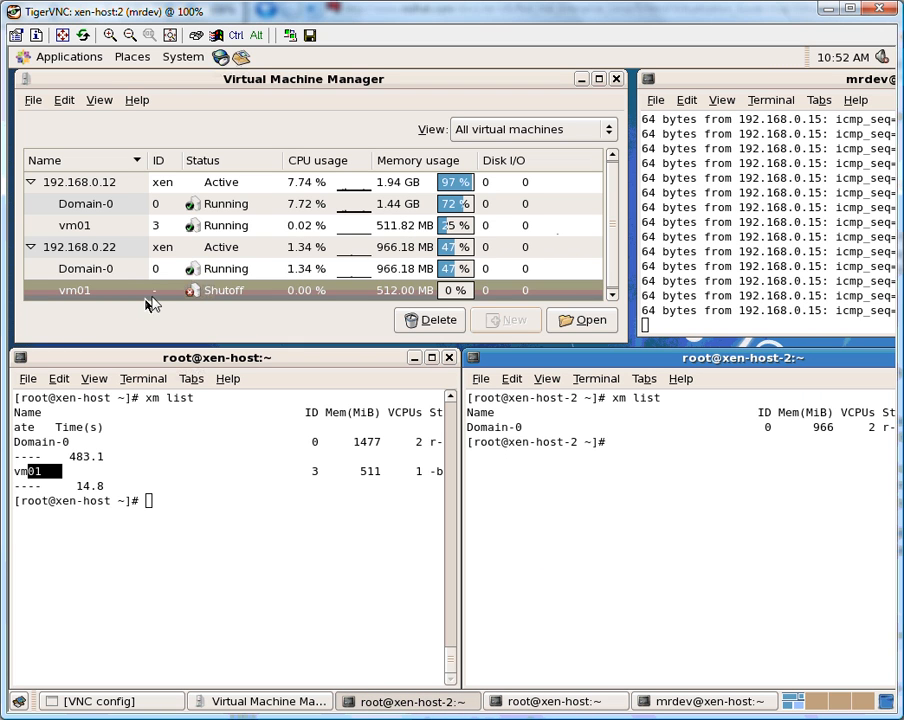
pyautogui.rightClick(92, 229)
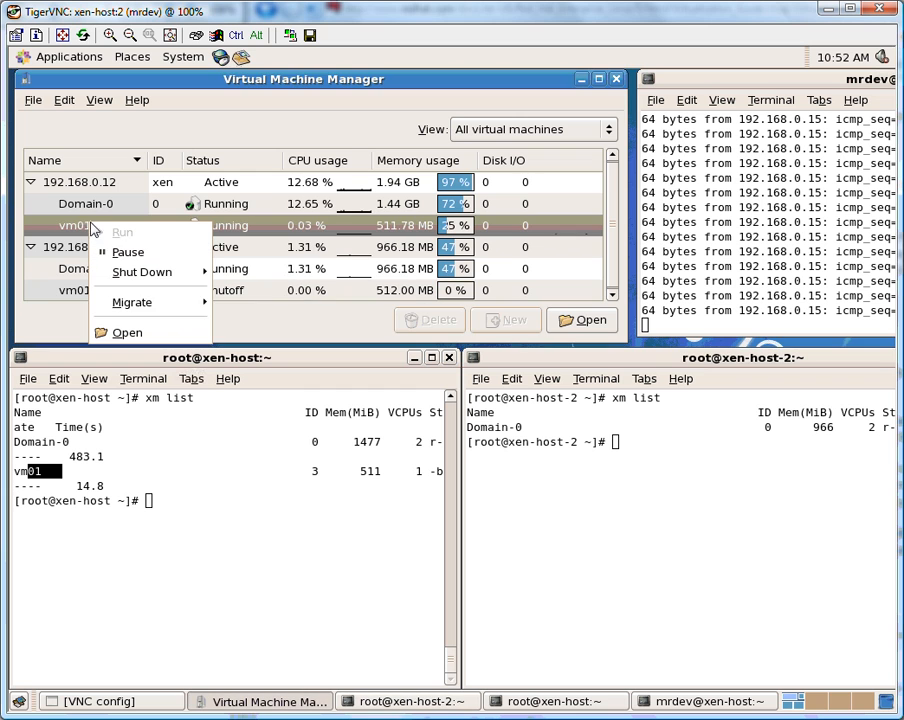
pyautogui.moveTo(176, 305)
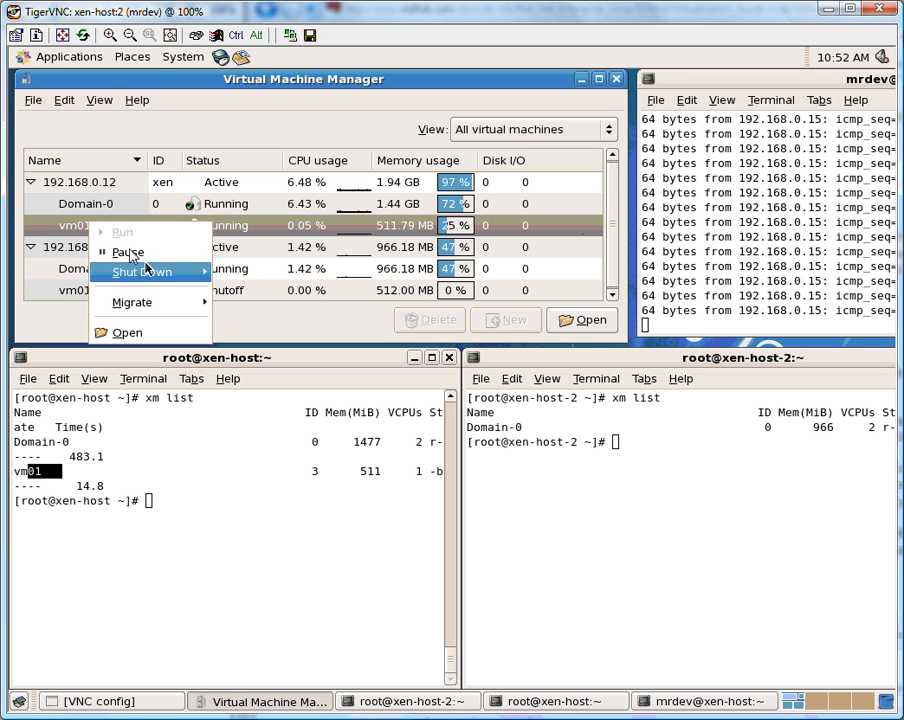
pyautogui.click(82, 185)
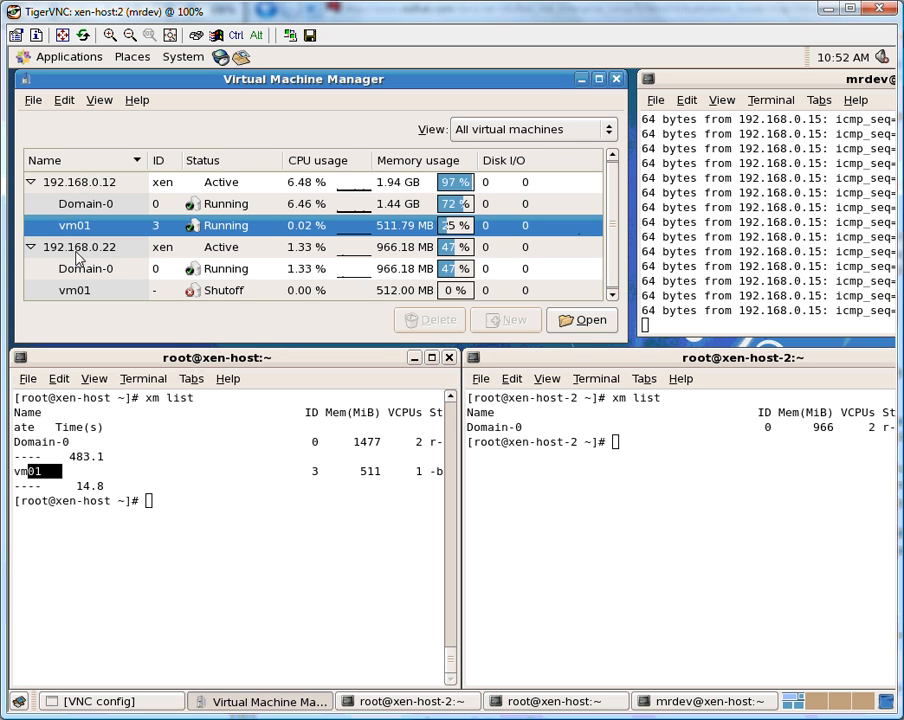
pyautogui.rightClick(90, 248)
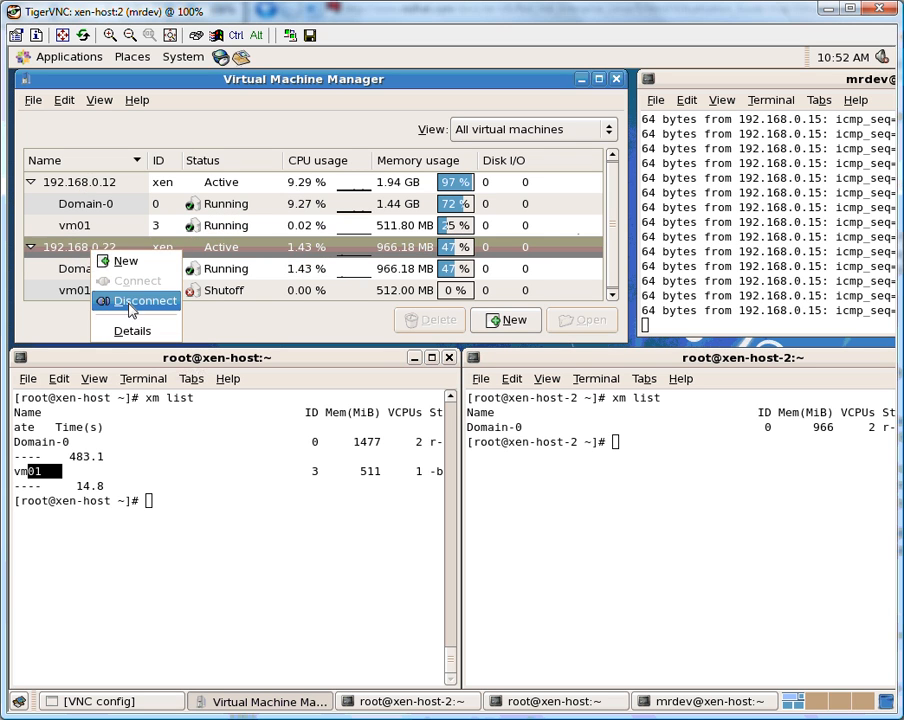
pyautogui.click(62, 252)
# - Migrate the running vm01 from 192.168.0.12 to 192.168.0.22 and confirm the migration
pyautogui.rightClick(90, 228)
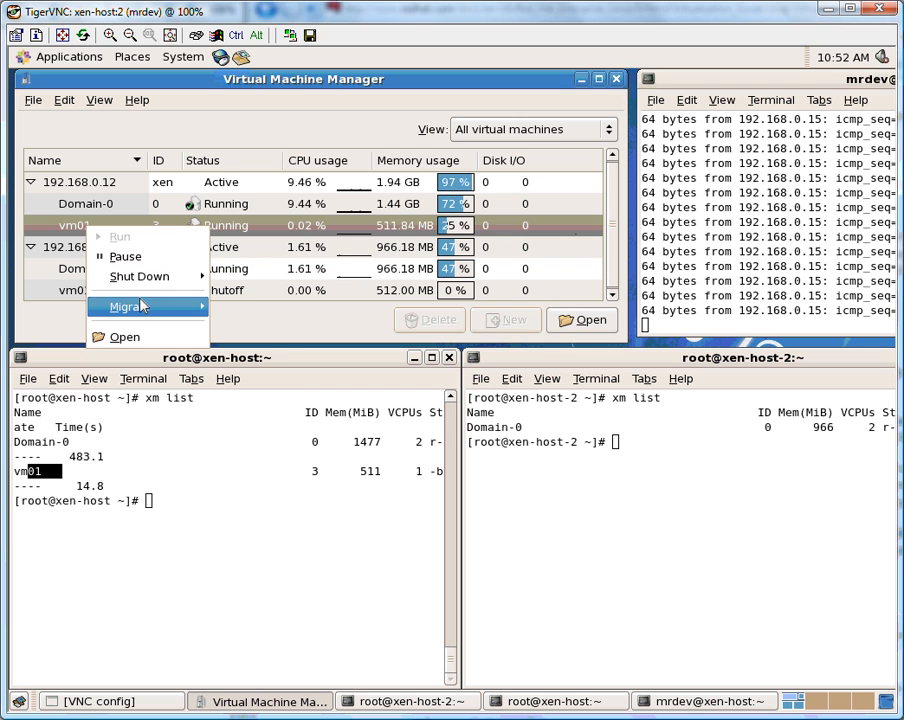
pyautogui.moveTo(200, 307)
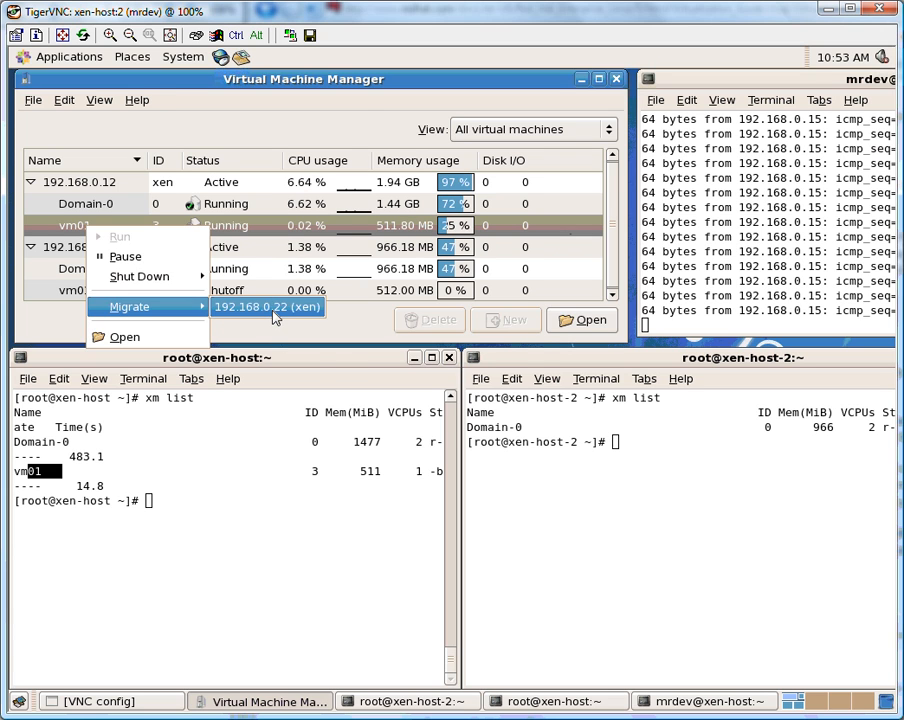
pyautogui.click(272, 312)
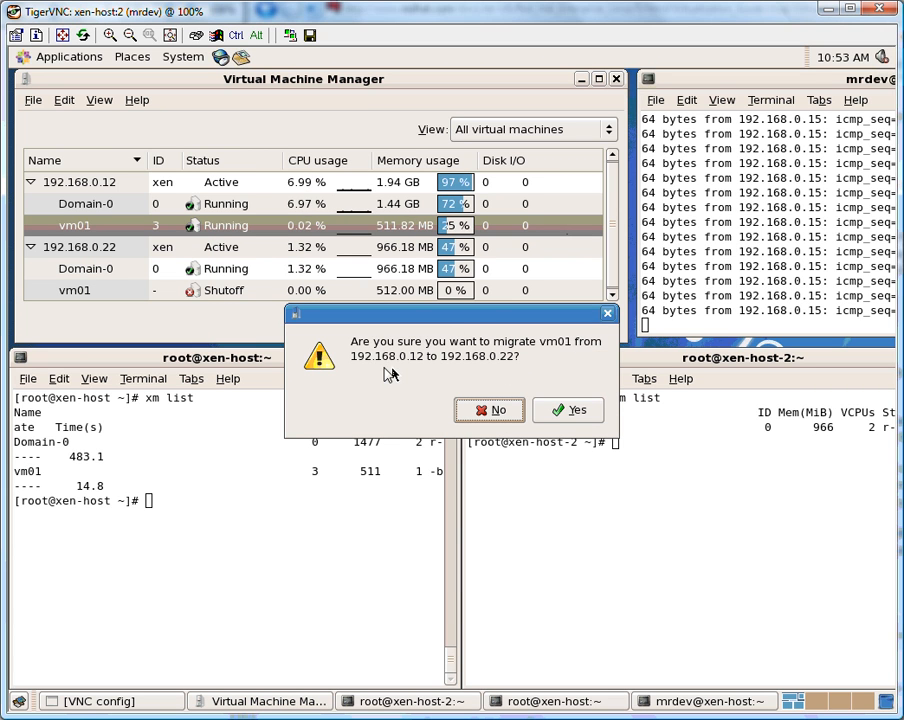
pyautogui.click(570, 409)
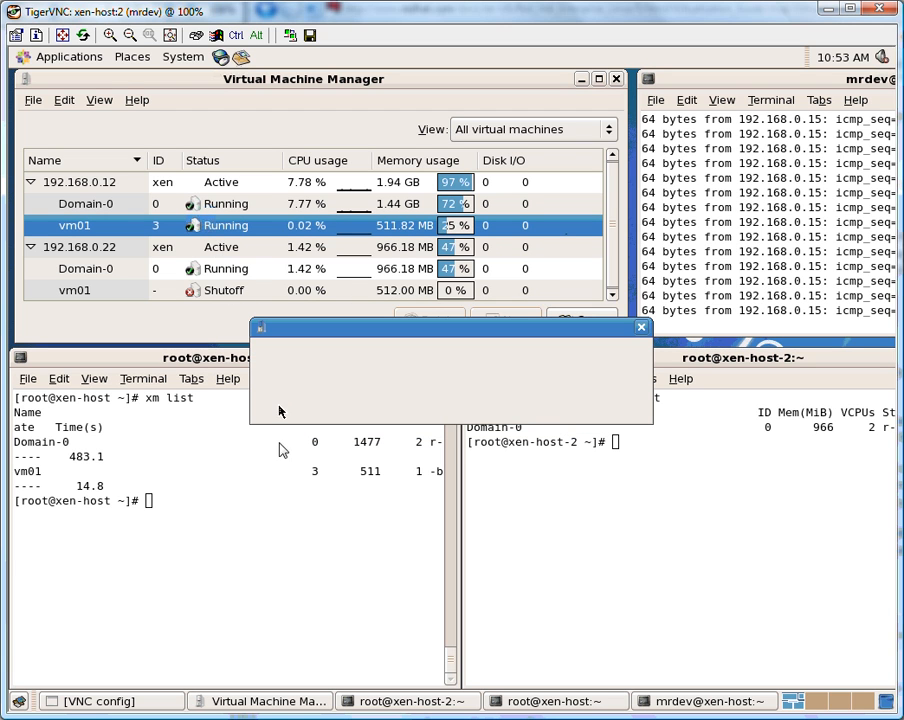
# - Run xm list in the xen-host and xen-host-2 terminals while the vm01 migration is in progress
pyautogui.click(265, 520)
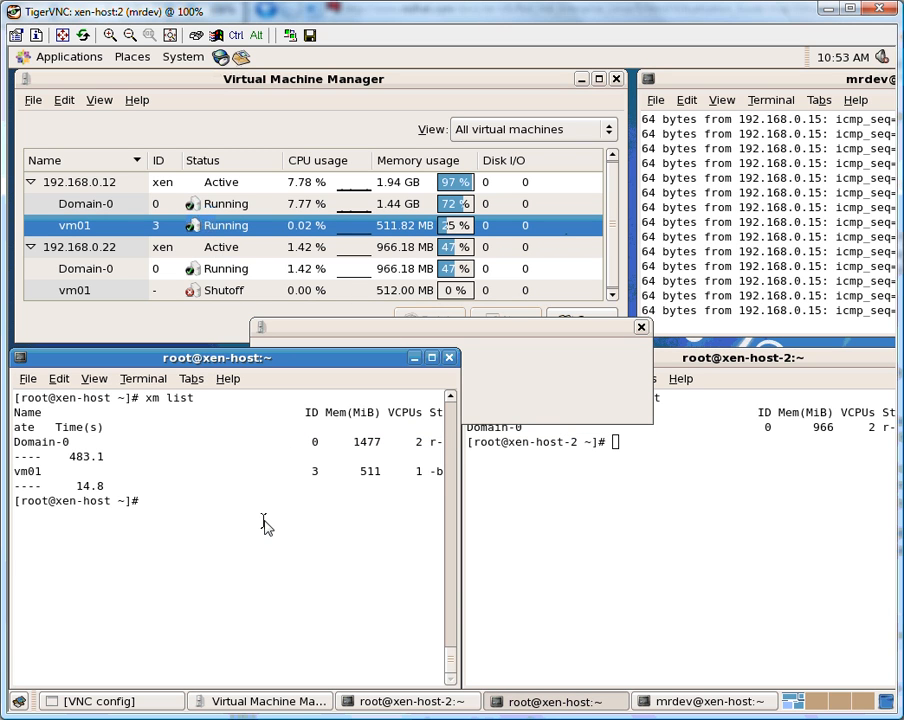
pyautogui.click(578, 527)
pyautogui.write('xm list')
pyautogui.press('Return')
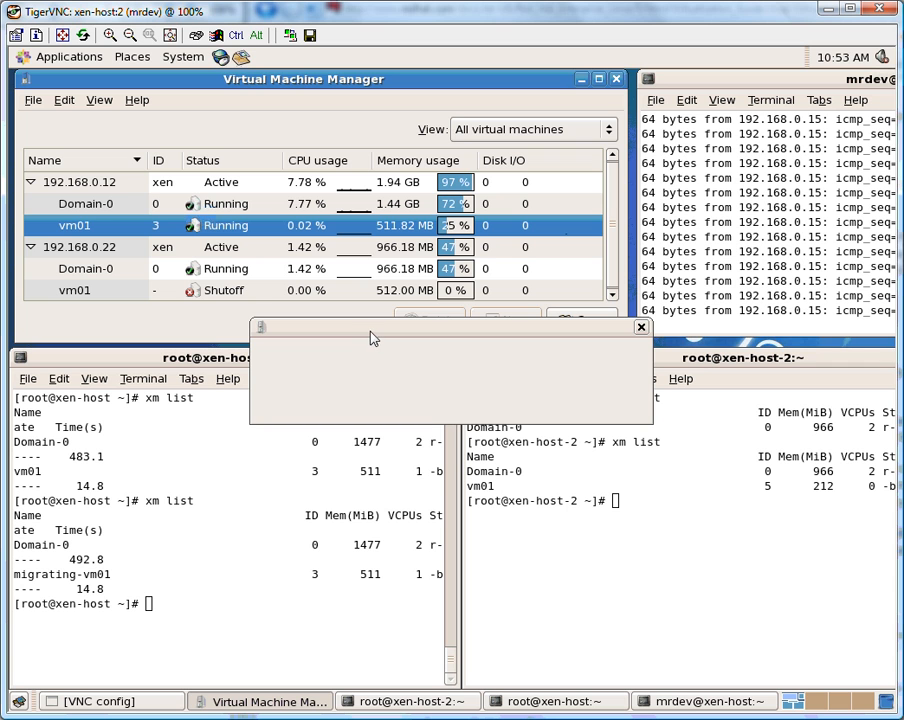
# - Bring the ping terminal forward over Virtual Machine Manager to check the replies from 192.168.0.15 during migration, and move it back aside
pyautogui.click(770, 80)
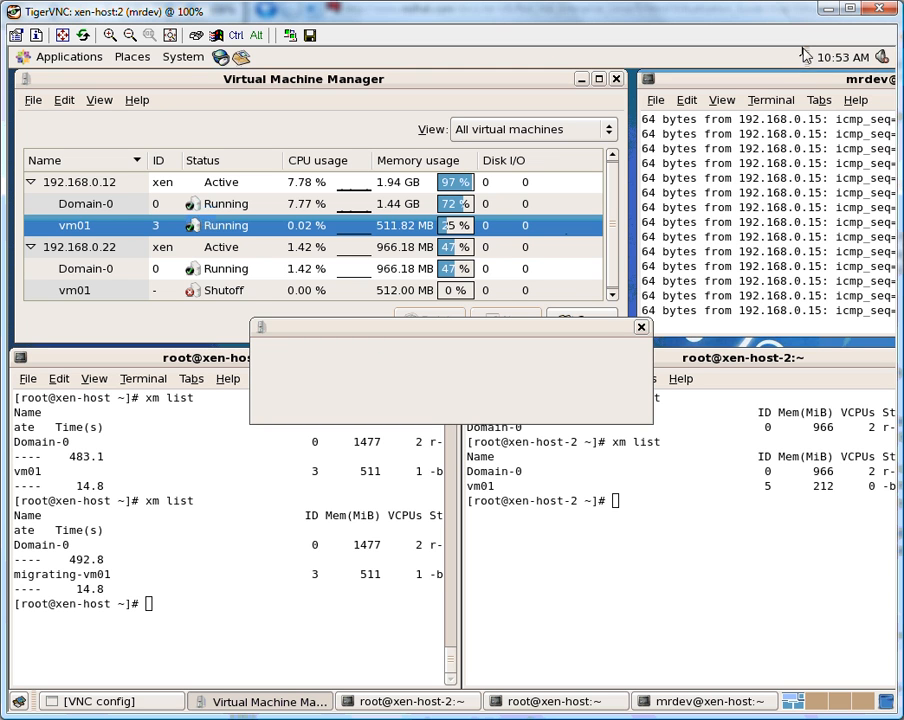
pyautogui.moveTo(770, 80); pyautogui.dragTo(453, 76)
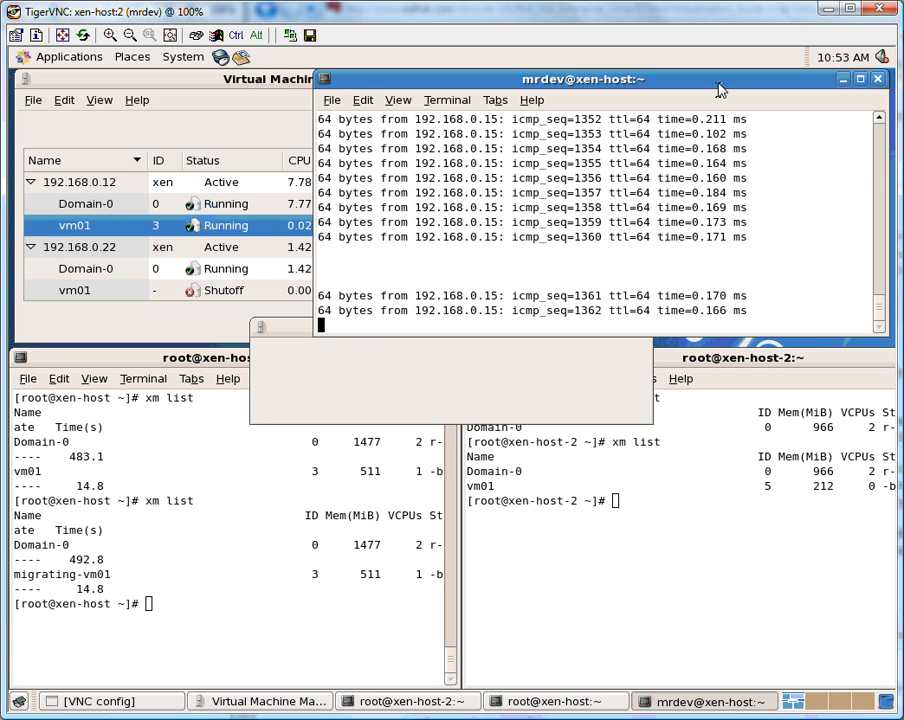
pyautogui.moveTo(360, 86); pyautogui.dragTo(703, 83)
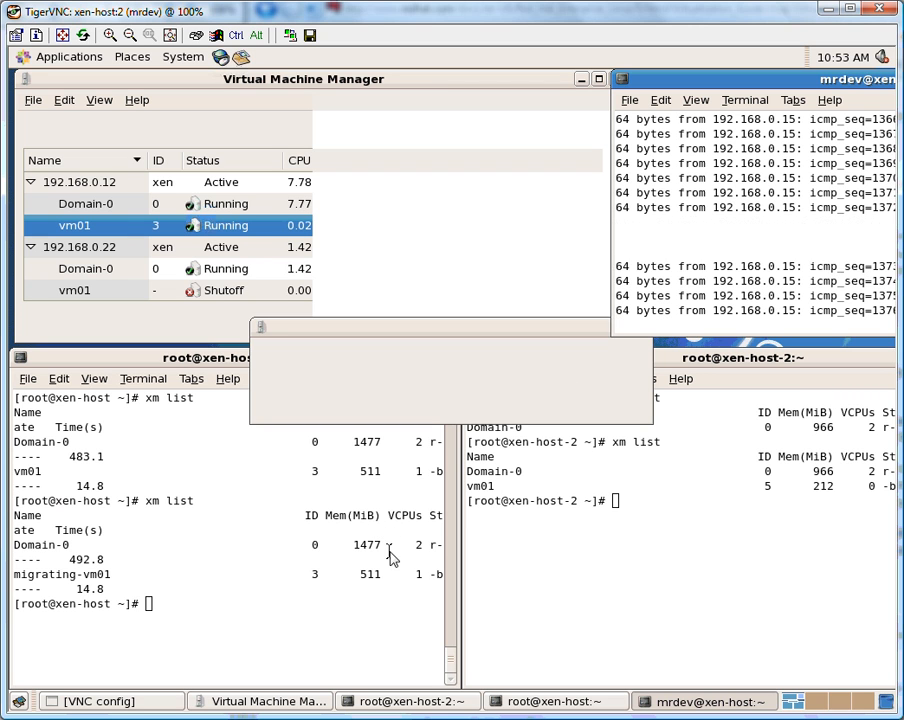
# - List the domains again with xm list, first on xen-host-2 and then on xen-host
pyautogui.click(486, 566)
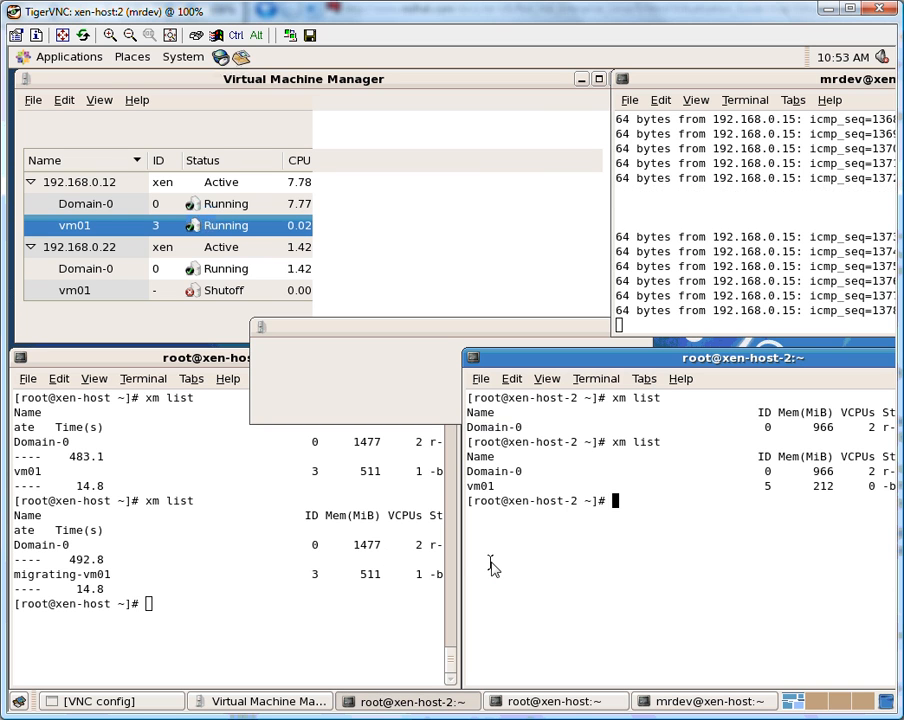
pyautogui.write('xm list')
pyautogui.press('Return')
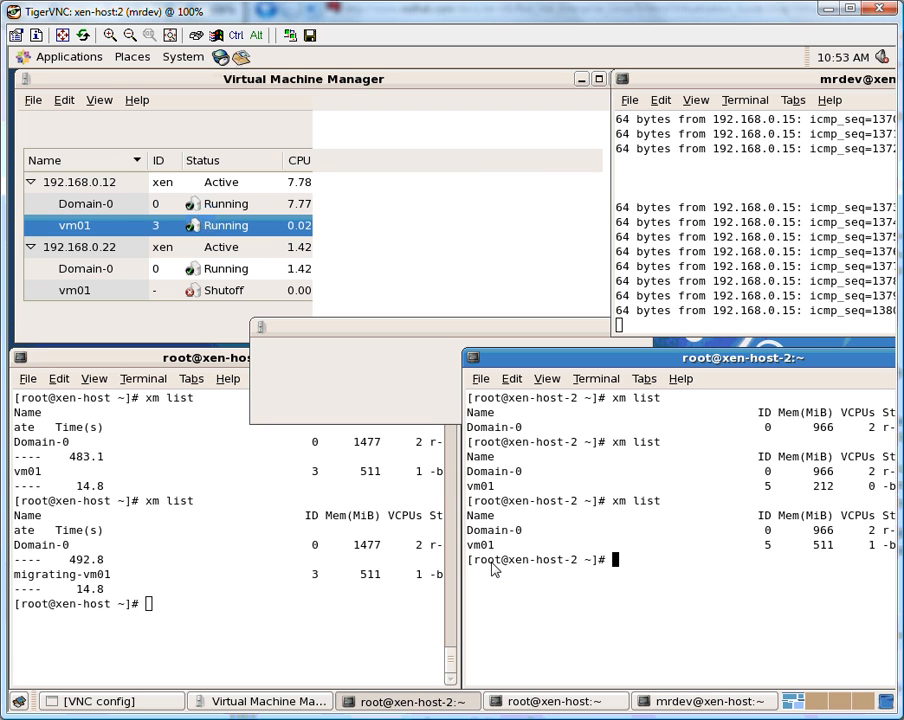
pyautogui.click(224, 596)
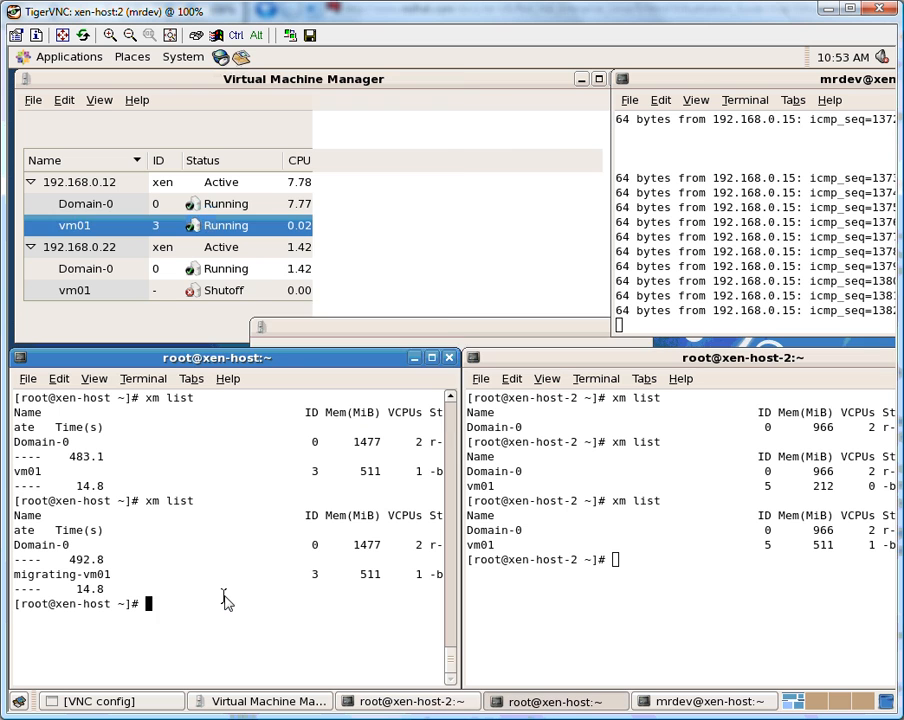
pyautogui.write('xm list')
pyautogui.press('Return')
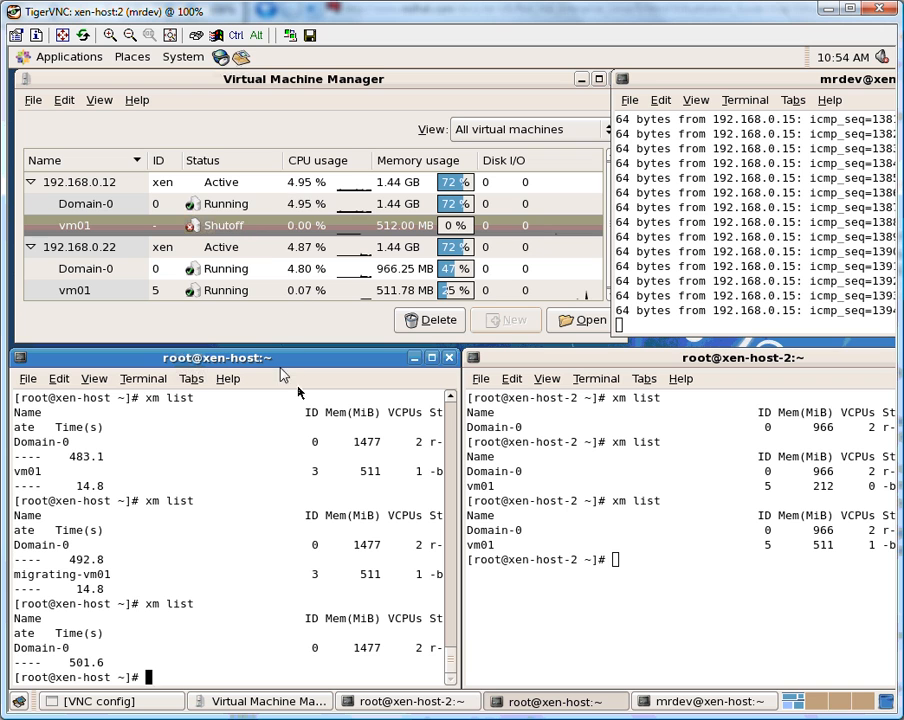
# - Check the latest ping replies from 192.168.0.15 by moving their terminal fully into view, and return it beside Virtual Machine Manager
pyautogui.click(628, 464)
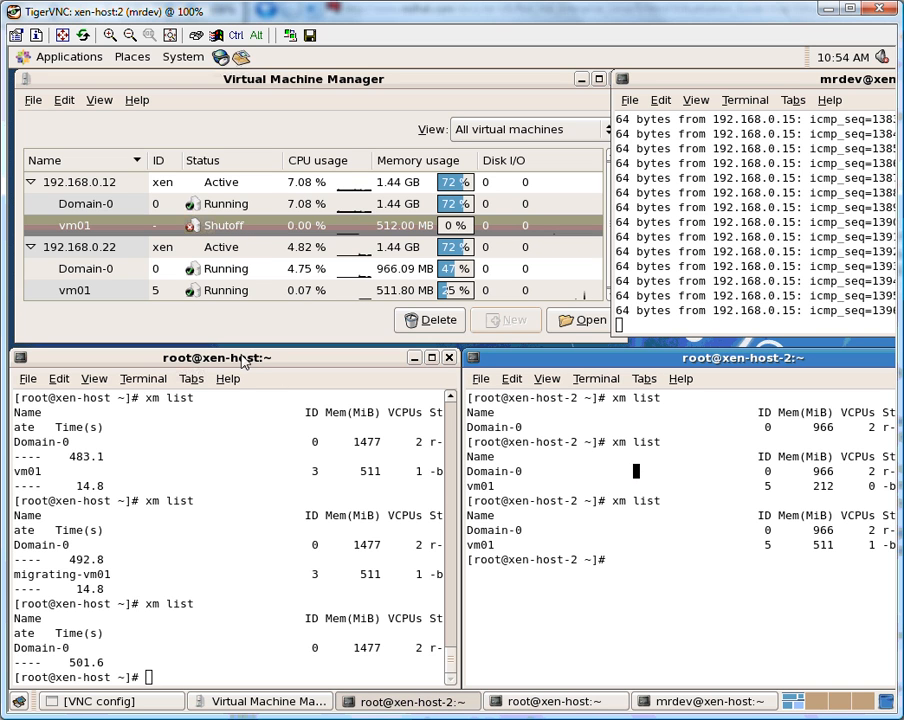
pyautogui.click(752, 280)
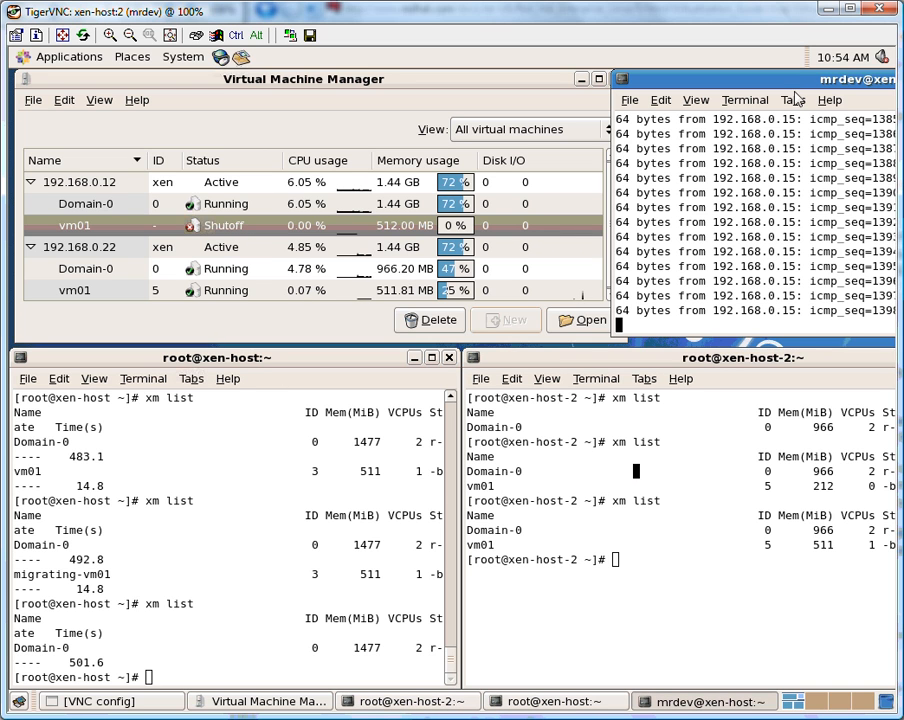
pyautogui.moveTo(803, 83); pyautogui.dragTo(557, 101)
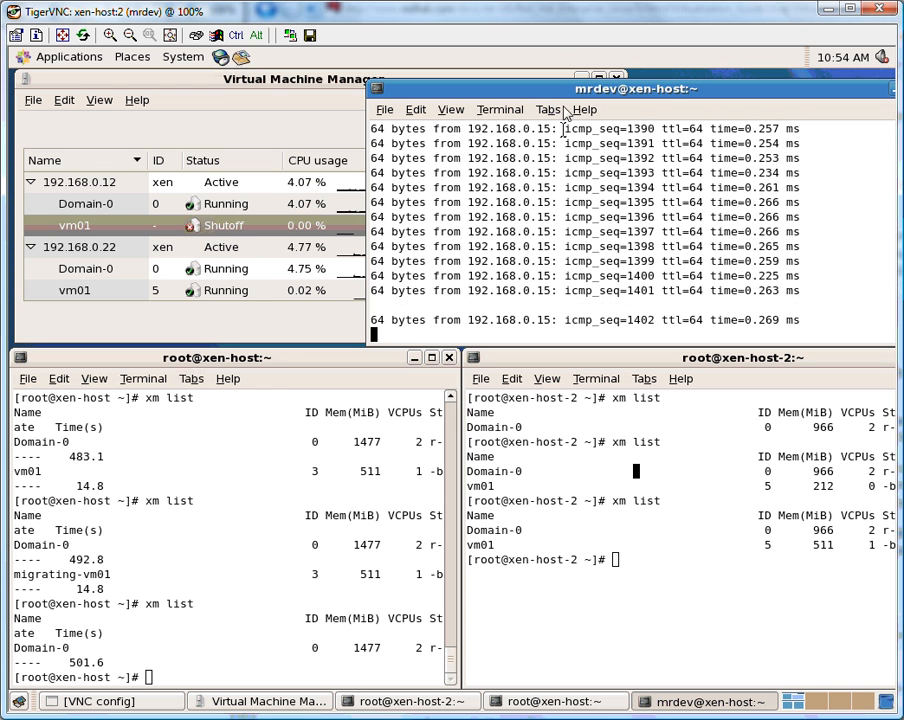
pyautogui.moveTo(558, 88); pyautogui.dragTo(826, 79)
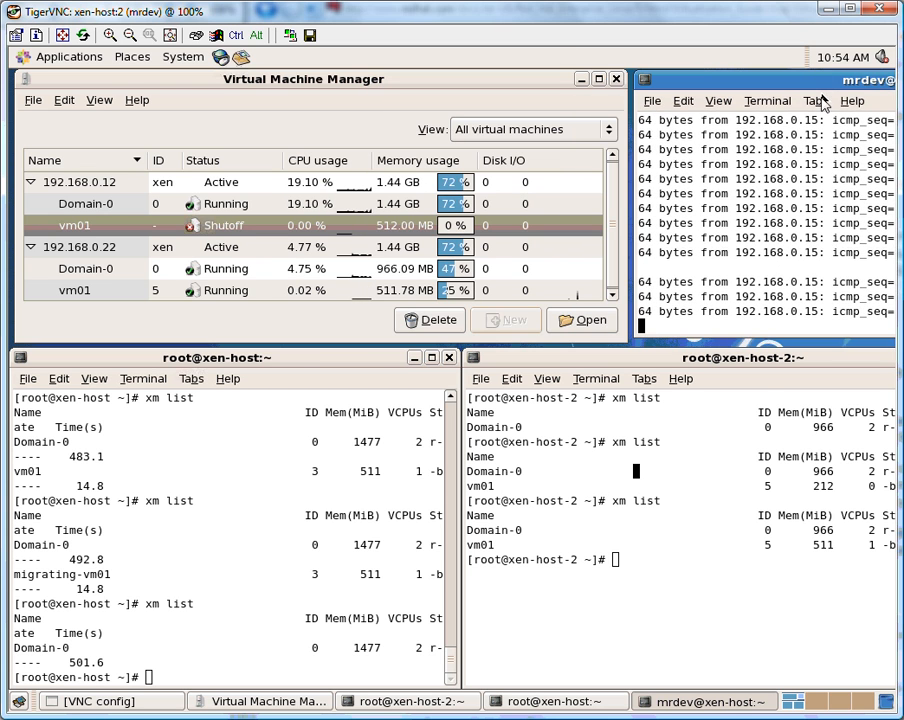